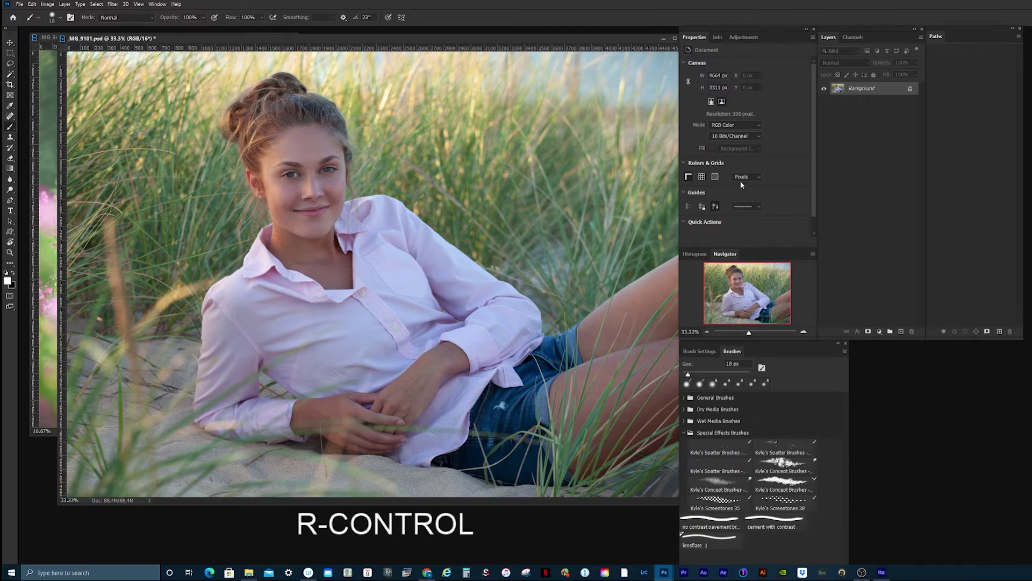
Switch the portrait document to full-screen view and add a new empty layer above Background
drag(640, 42, 628, 43)
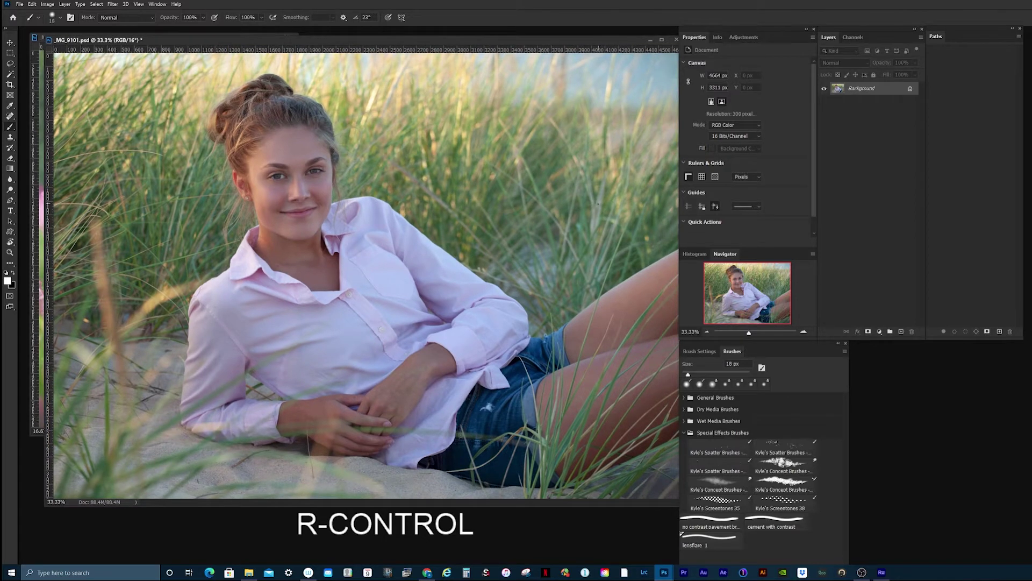
key(f)
drag(622, 295, 336, 290)
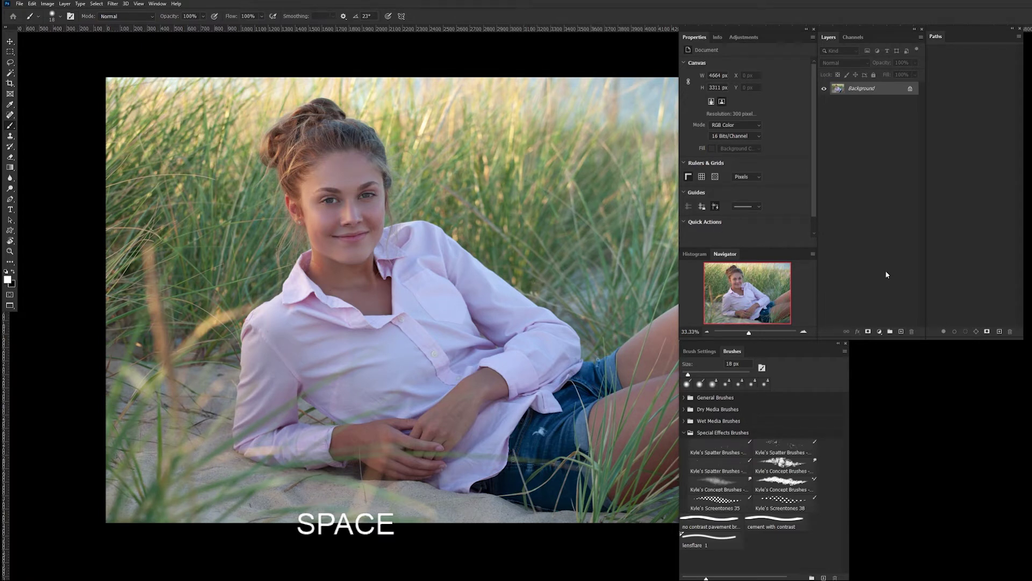
click(900, 332)
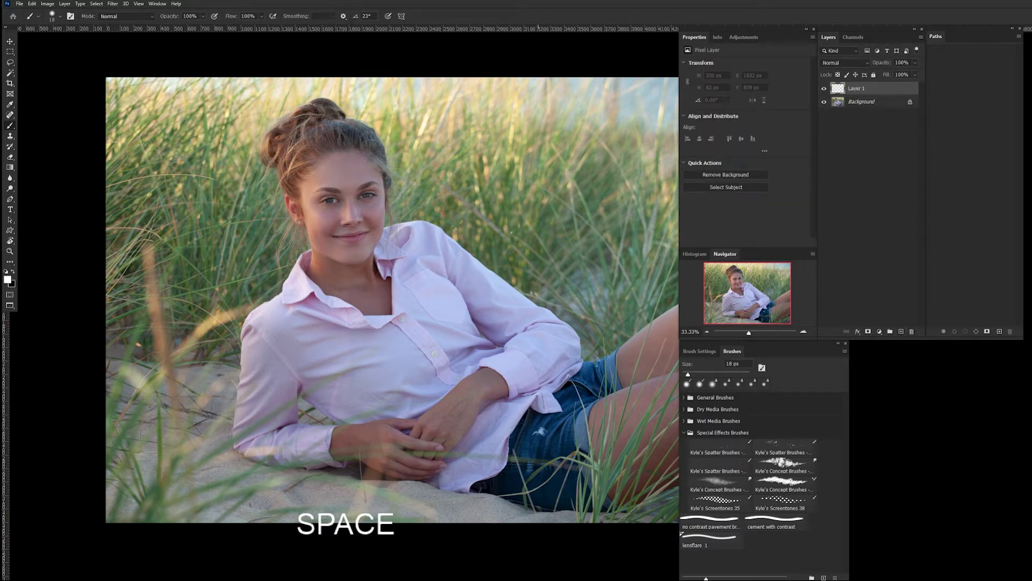
Paint a soft white oval across the woman's forehead on the new layer with a 147 px brush
key(b)
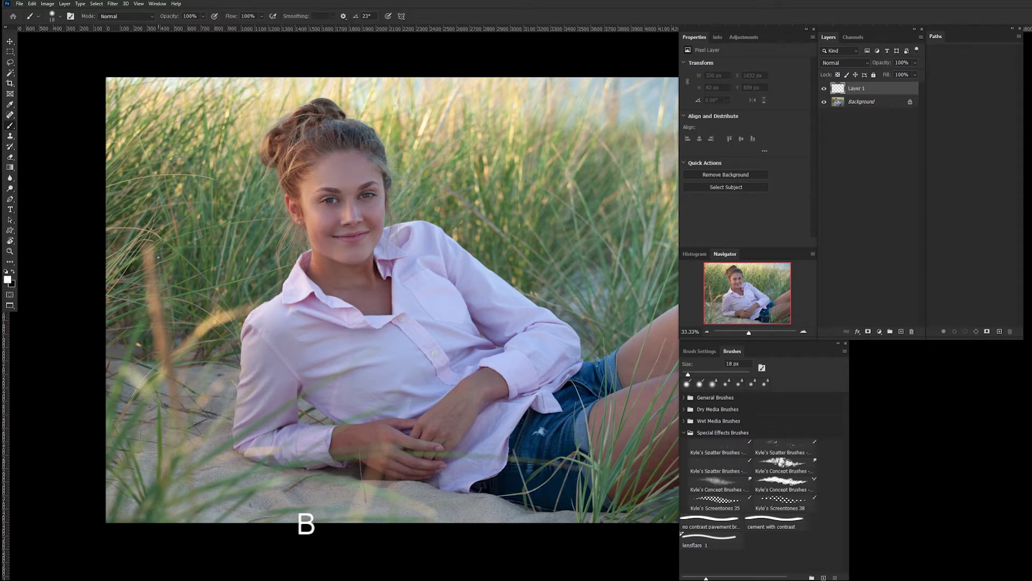
drag(429, 260, 547, 282)
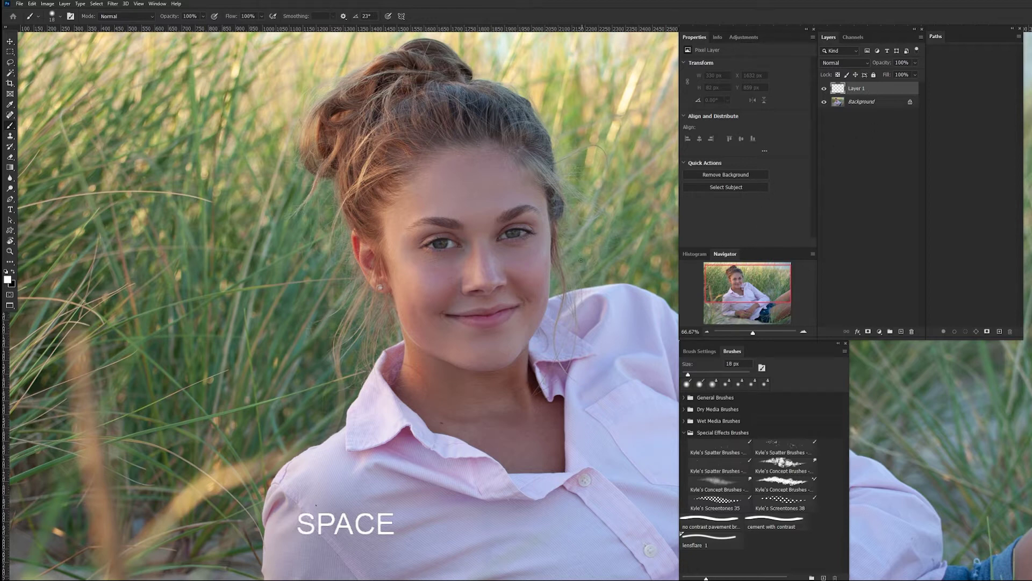
key(b)
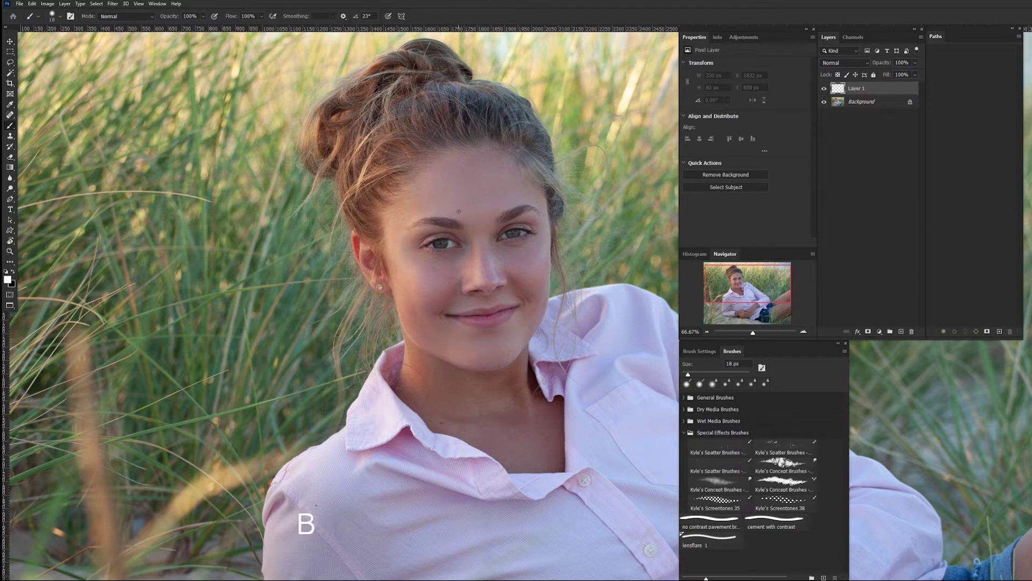
alt+right_click(477, 200)
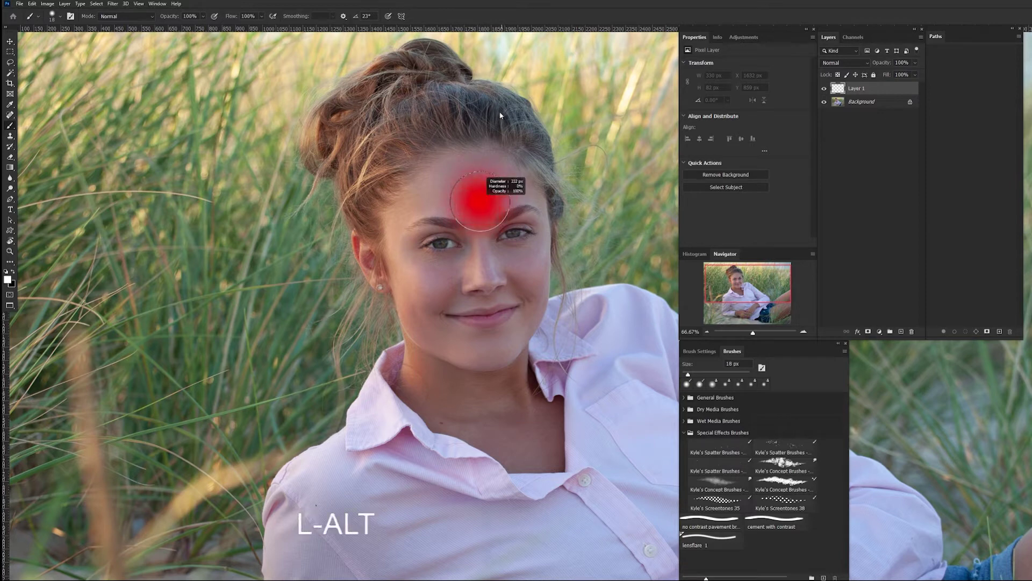
drag(501, 128, 501, 138)
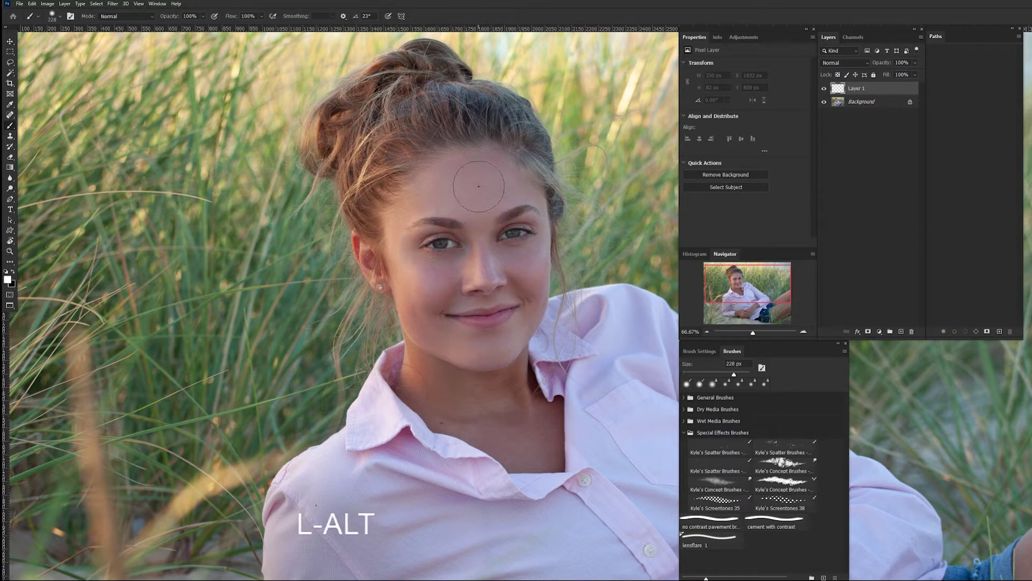
alt+right_click(480, 192)
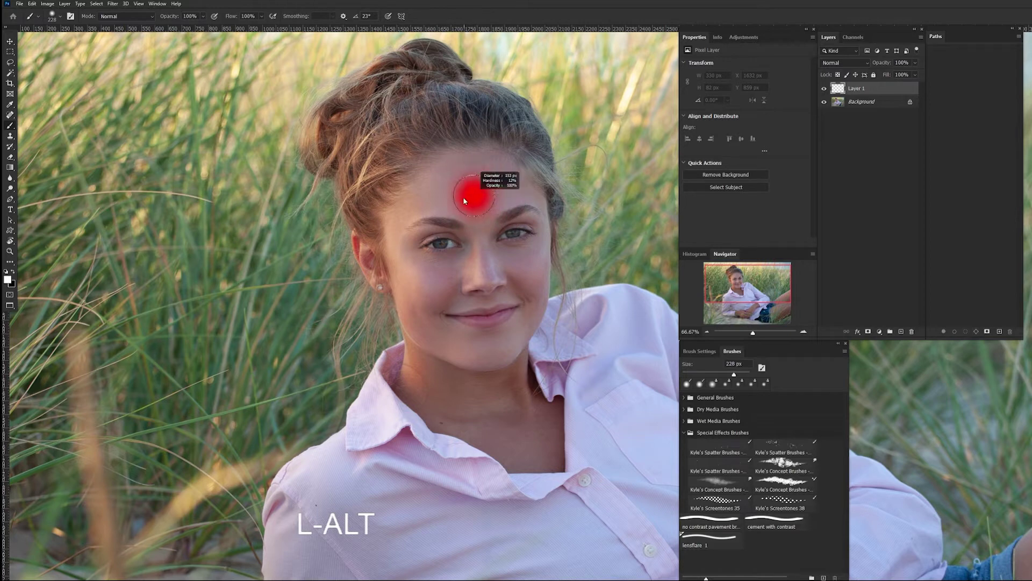
click(463, 194)
mouse_move(463, 193)
mouse_down()
mouse_move(487, 187)
mouse_move(447, 192)
mouse_move(495, 187)
mouse_move(452, 205)
mouse_move(482, 185)
mouse_move(459, 200)
mouse_up()
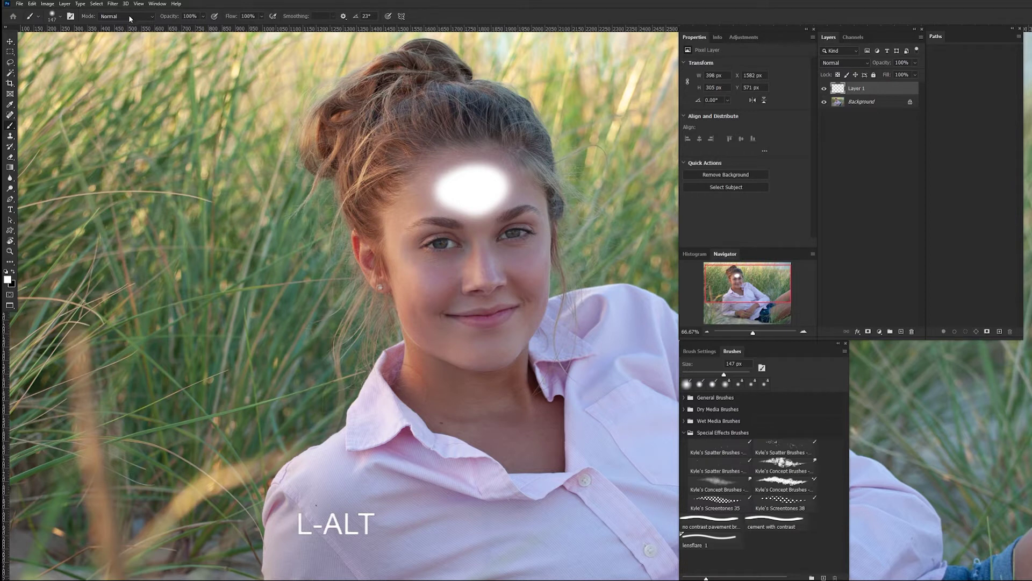
Apply a Gaussian Blur with a radius of about 23.5 pixels to the white forehead paint
click(112, 4)
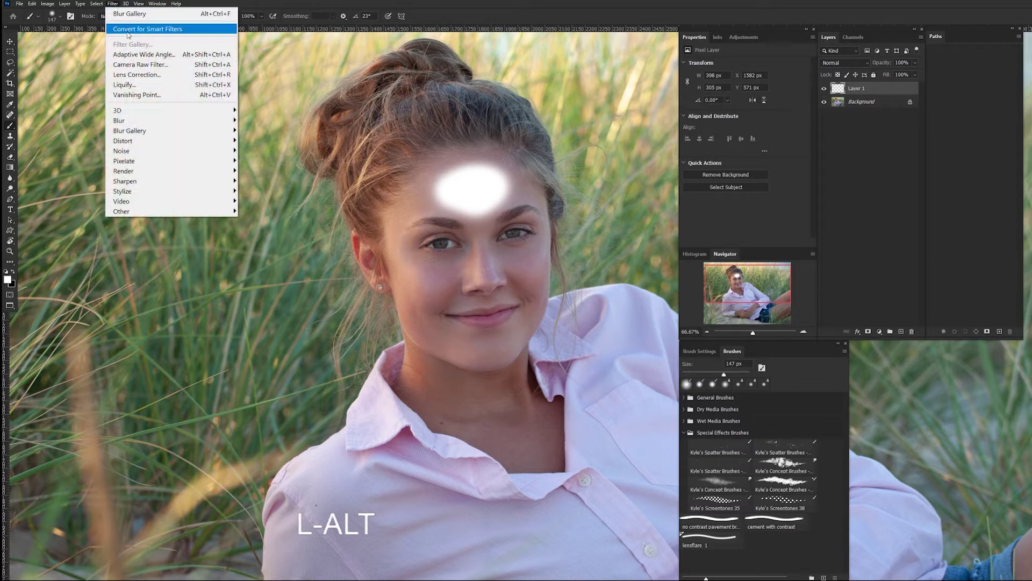
mouse_move(160, 122)
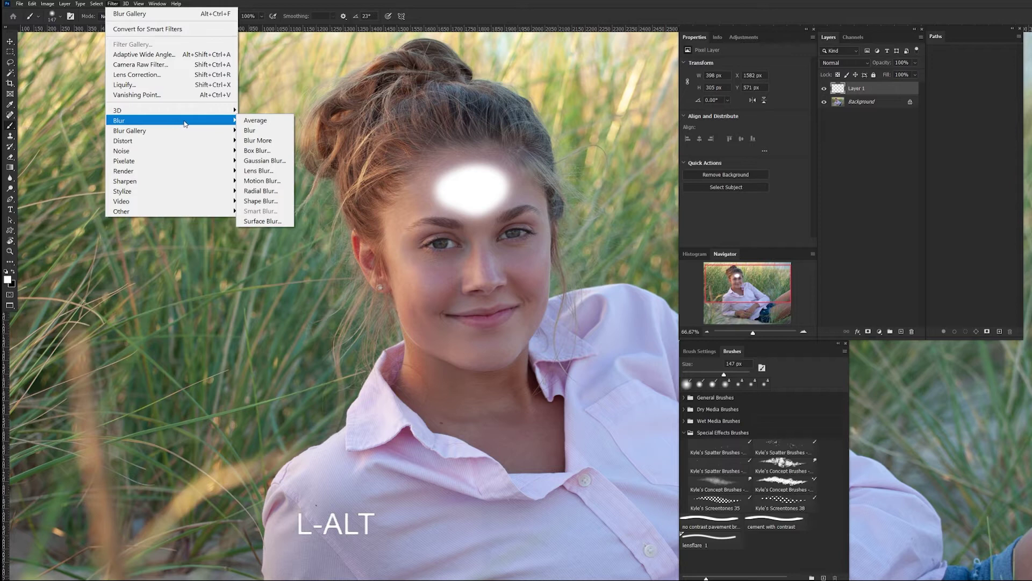
click(263, 160)
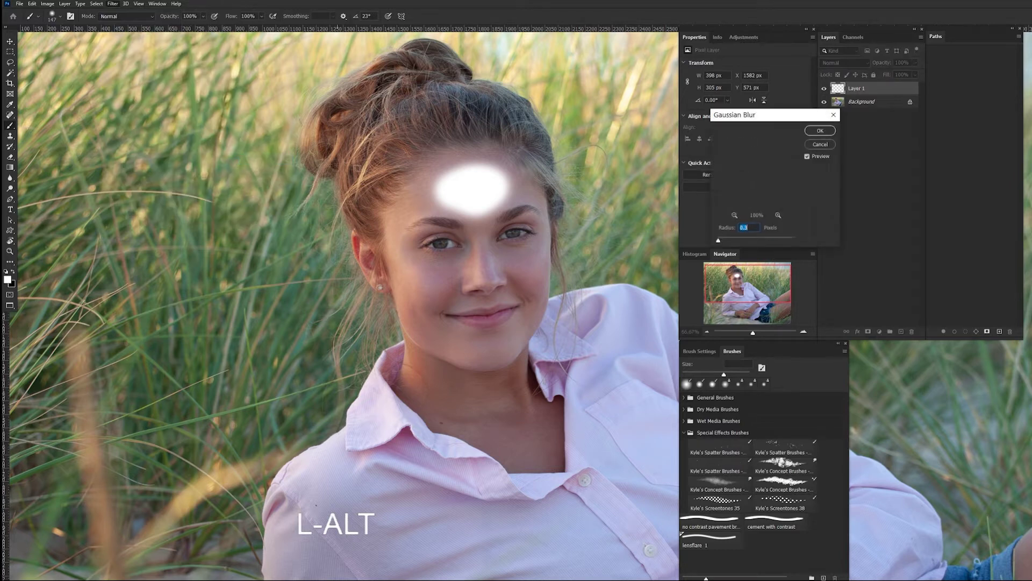
drag(718, 241, 753, 243)
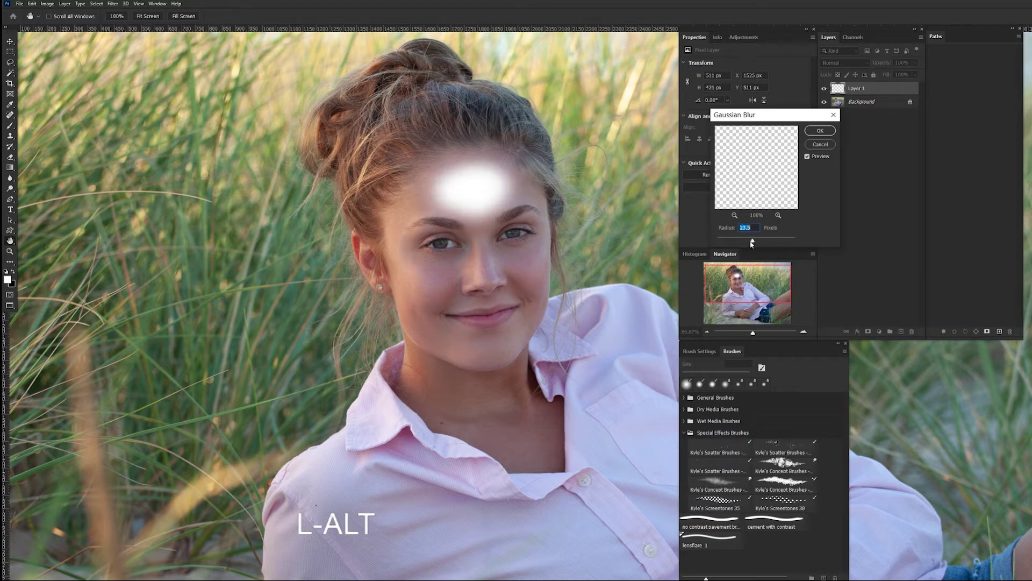
click(820, 130)
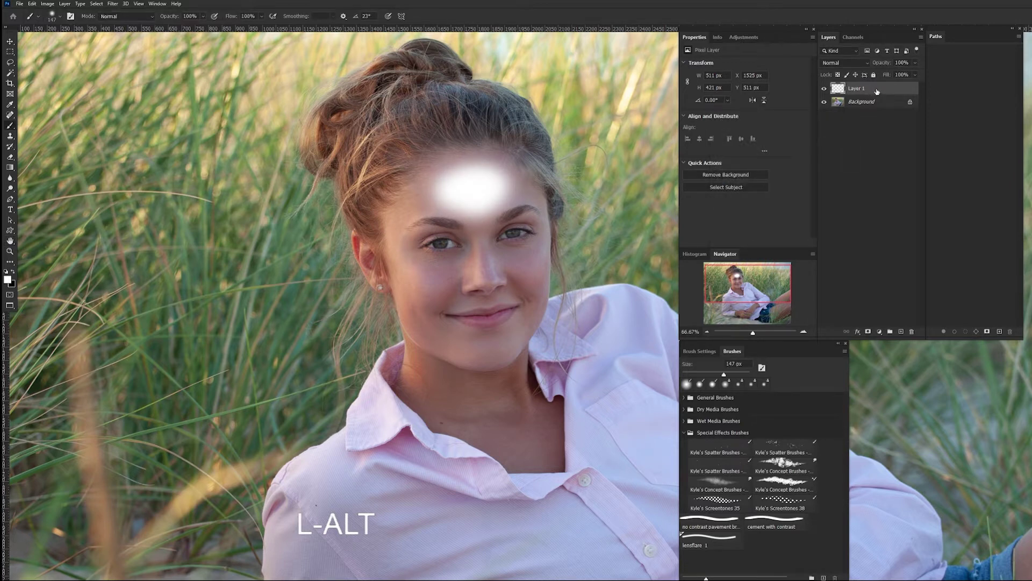
Set the forehead layer to Soft Light at about 48% opacity and compare the image with and without it
click(869, 63)
click(851, 182)
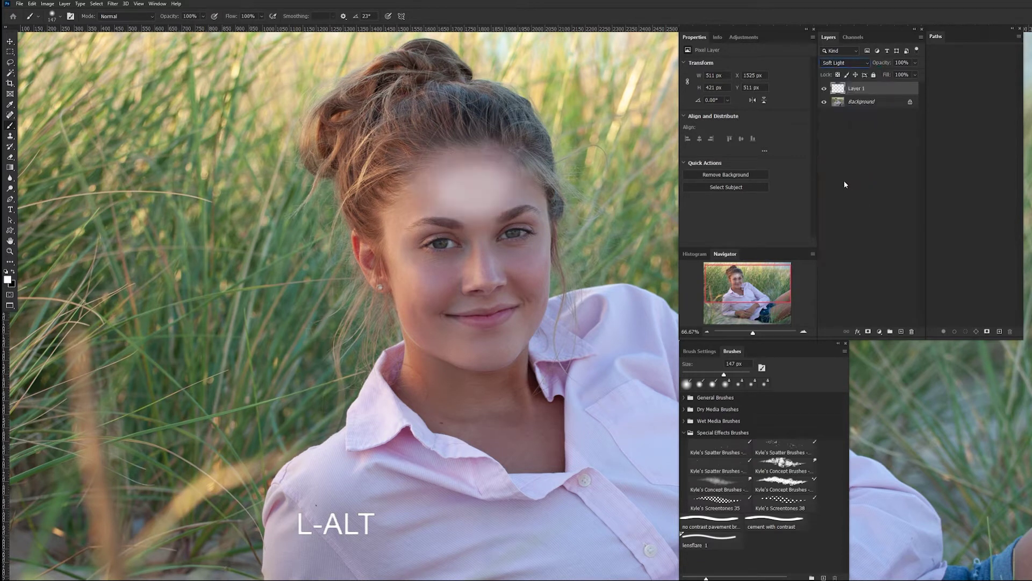
click(916, 63)
drag(917, 73, 895, 76)
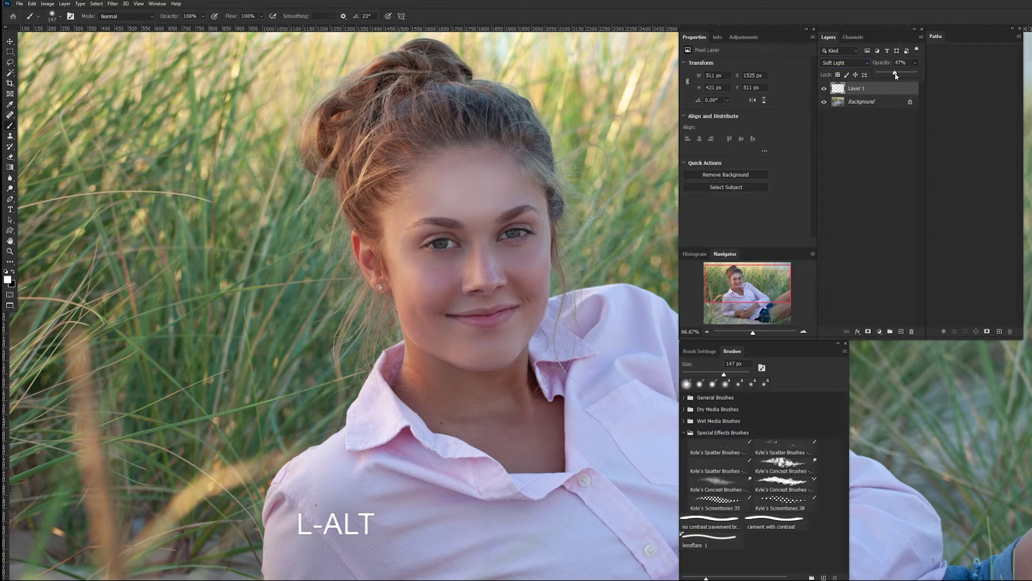
click(824, 89)
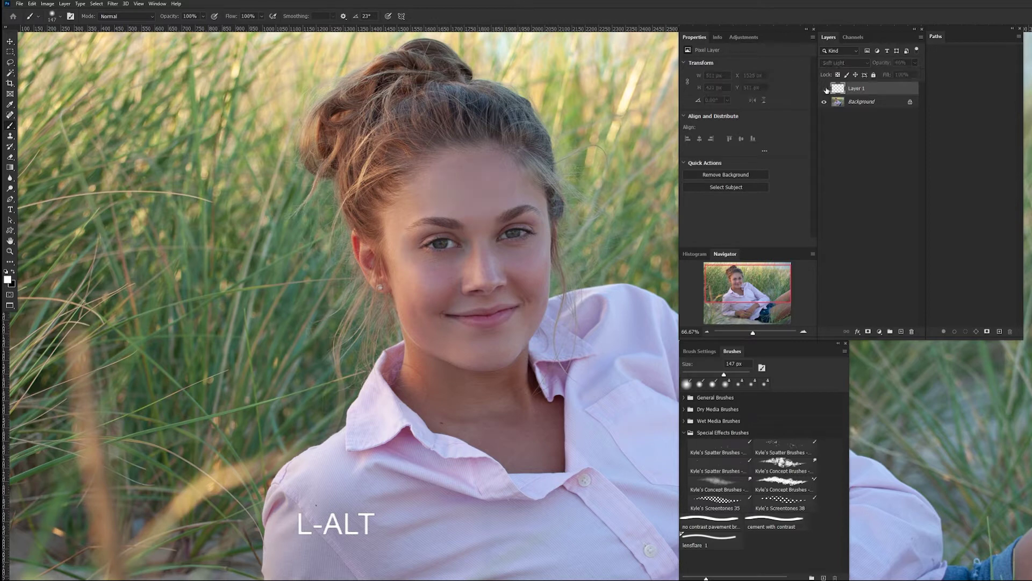
click(824, 89)
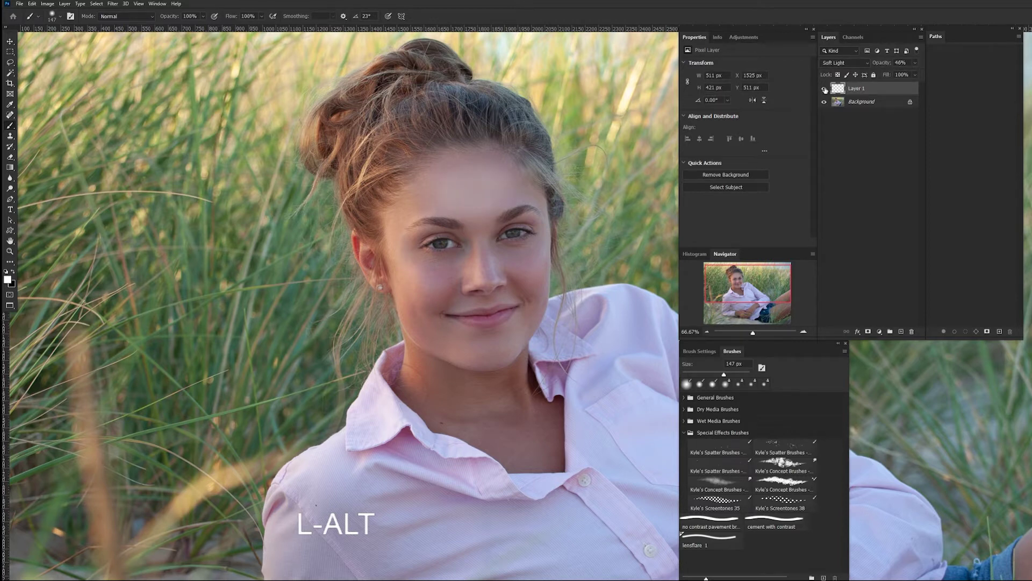
click(825, 89)
click(824, 89)
Add a new layer and paint a white triangular patch on the cheek beside the visible ear with a 60 px brush
click(902, 332)
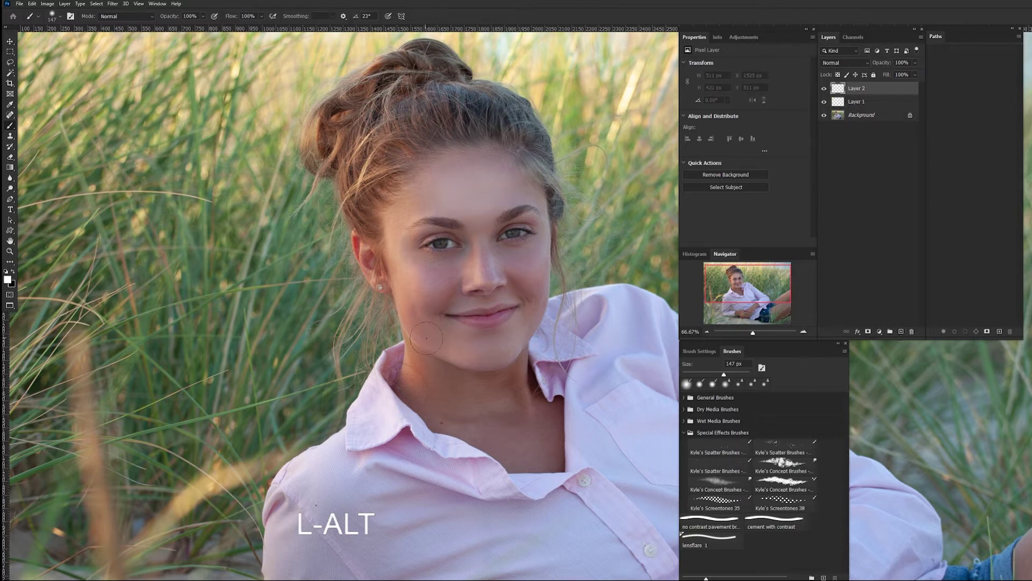
key(b)
mouse_move(449, 278)
mouse_down()
mouse_move(436, 285)
mouse_move(457, 363)
mouse_move(447, 378)
mouse_up()
mouse_move(458, 263)
mouse_down()
mouse_move(432, 270)
mouse_move(449, 285)
mouse_move(455, 269)
mouse_move(427, 265)
mouse_up()
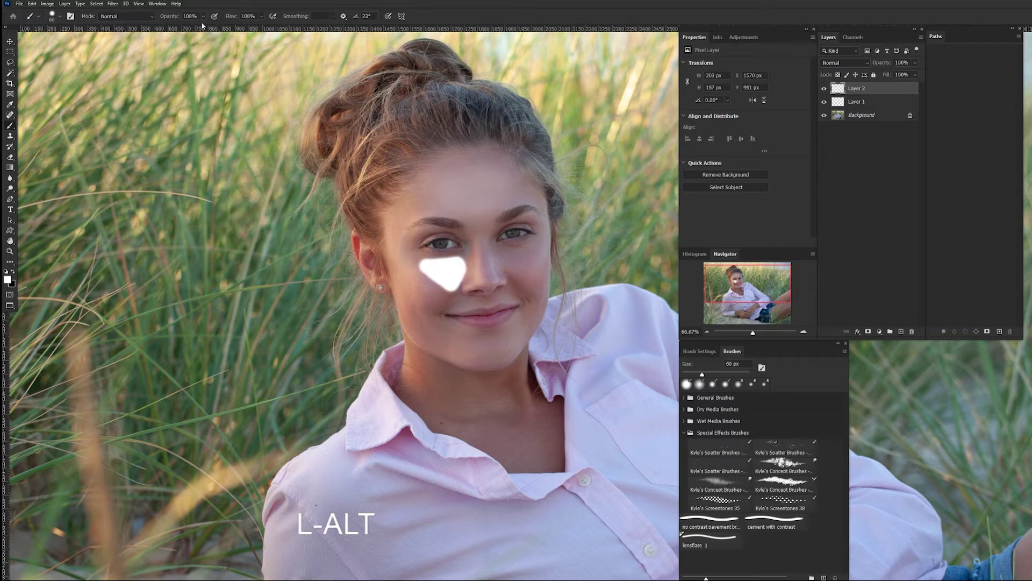
Soften the white cheek patch with a Gaussian Blur
click(119, 5)
mouse_move(142, 120)
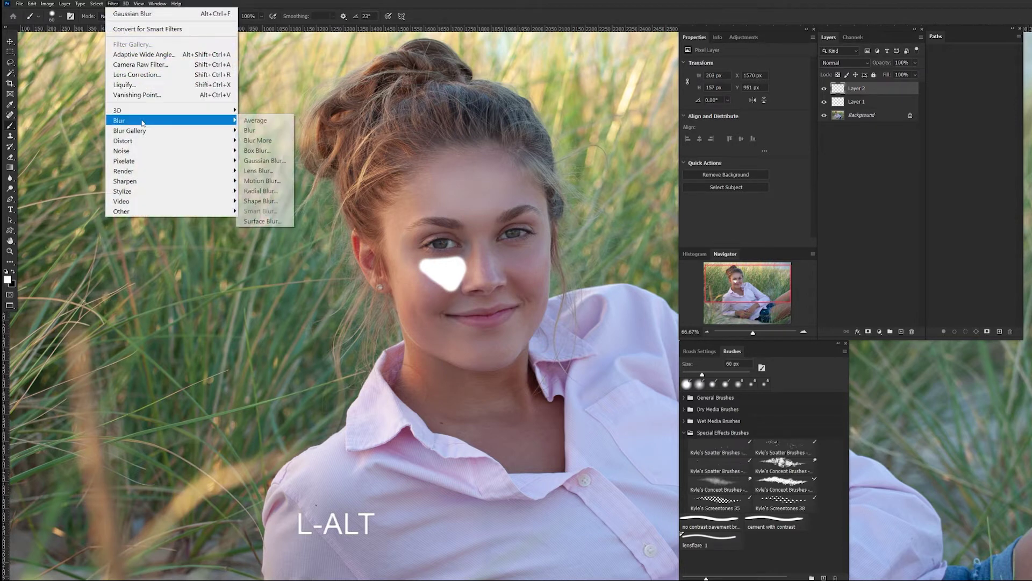
click(264, 161)
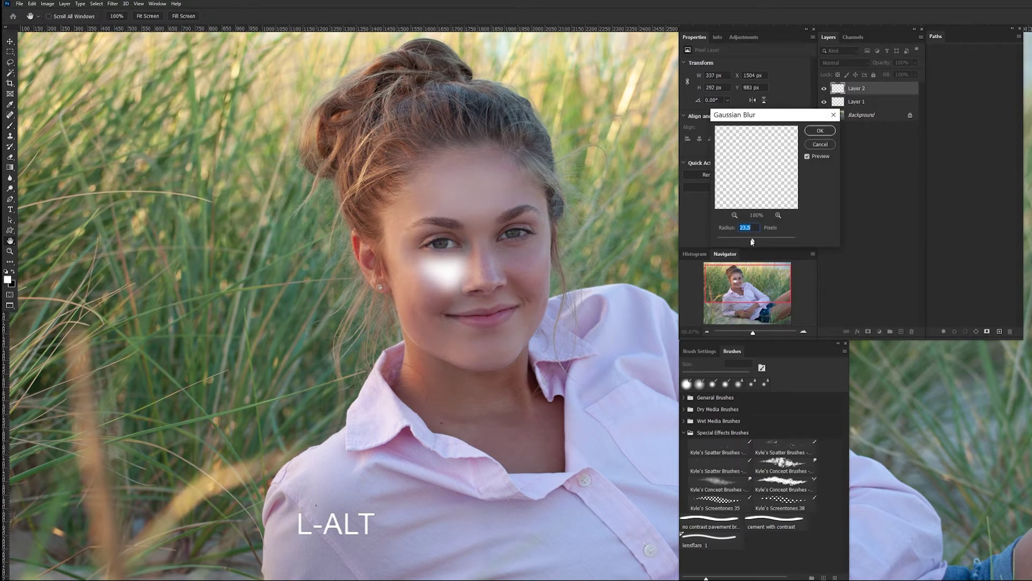
drag(752, 241, 753, 243)
click(820, 130)
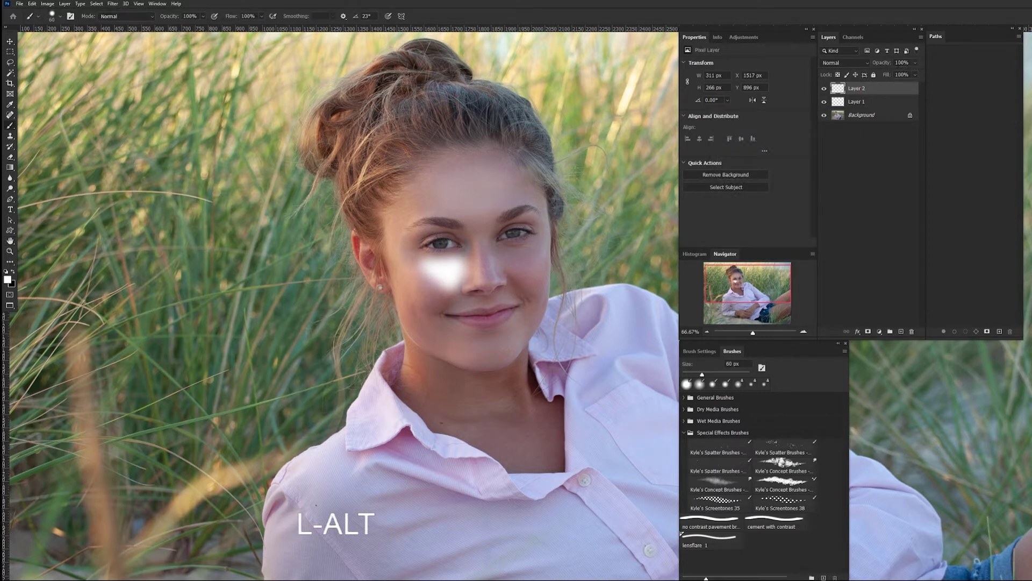
Set the cheek layer to Soft Light at 53% opacity and compare the image with and without it
click(864, 63)
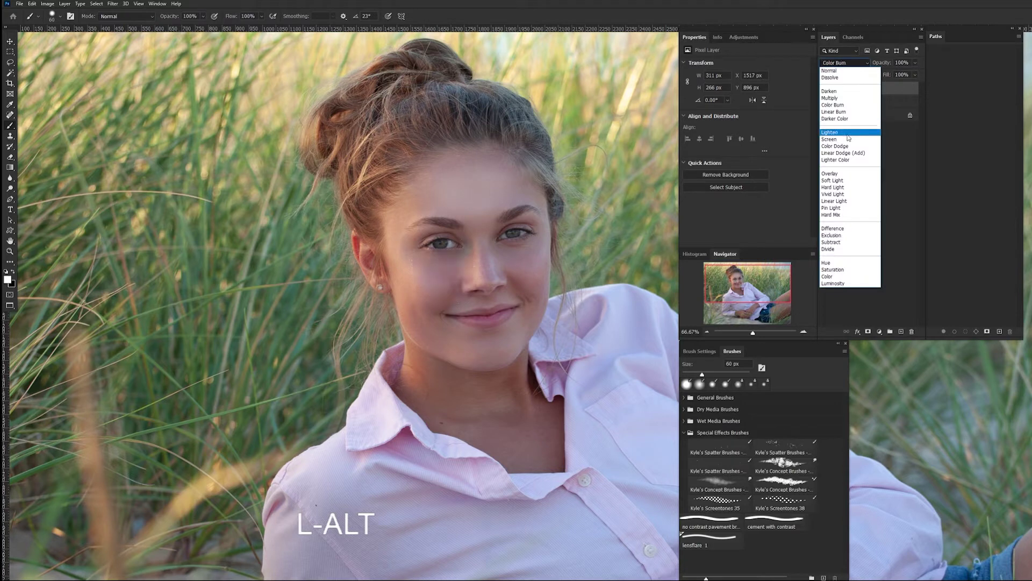
click(854, 180)
click(915, 63)
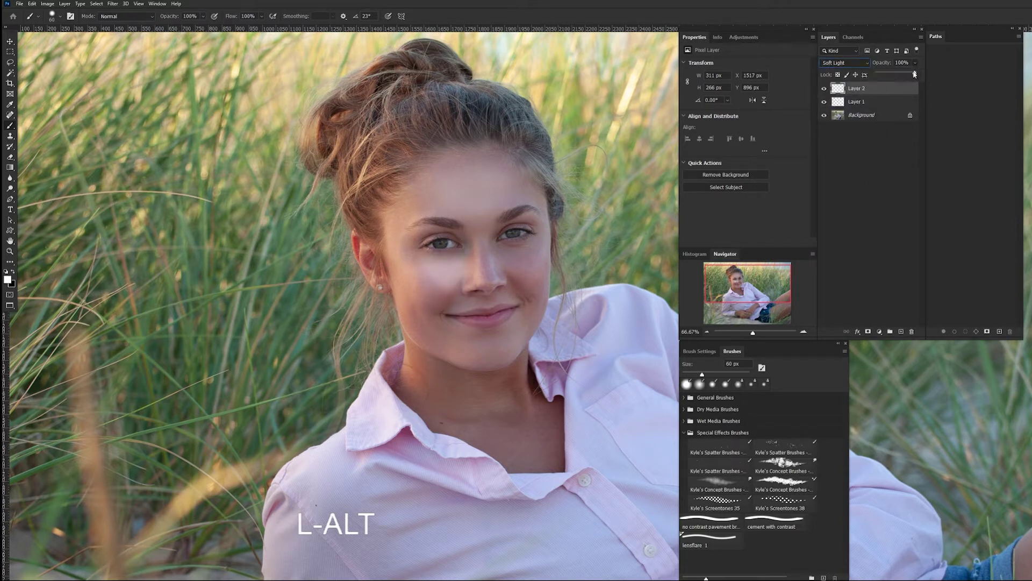
drag(915, 75, 898, 76)
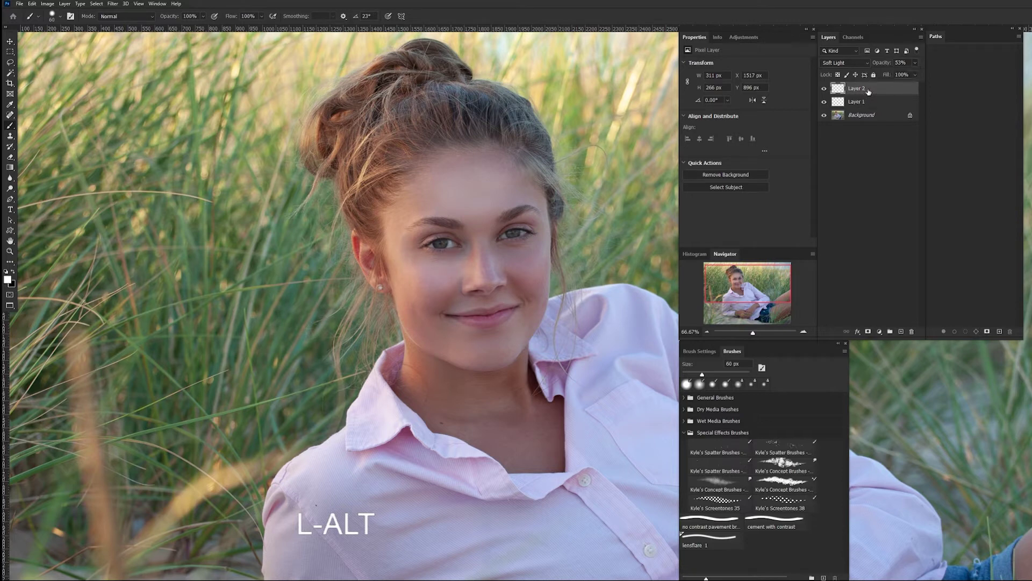
click(824, 89)
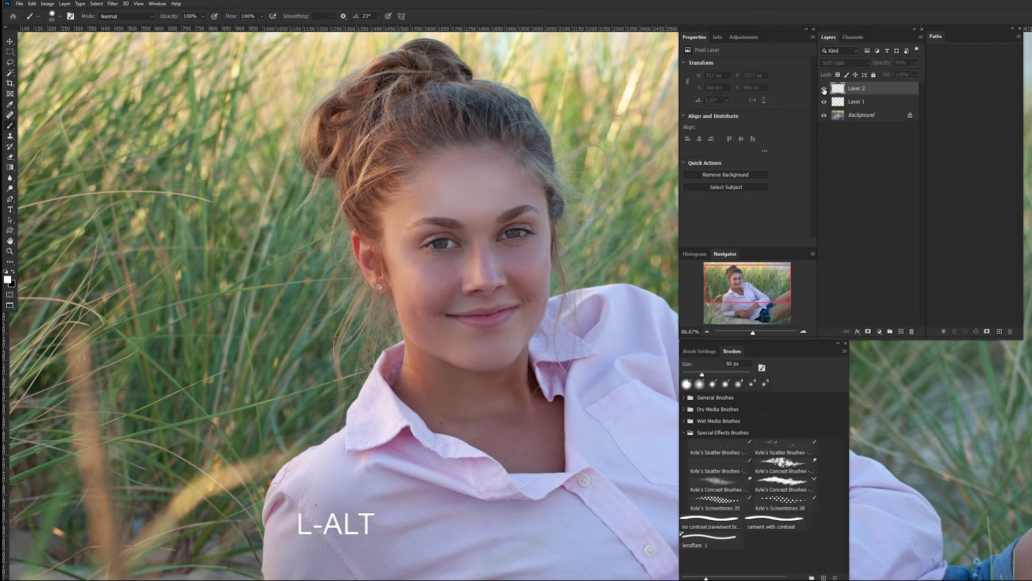
click(824, 89)
click(824, 90)
click(823, 90)
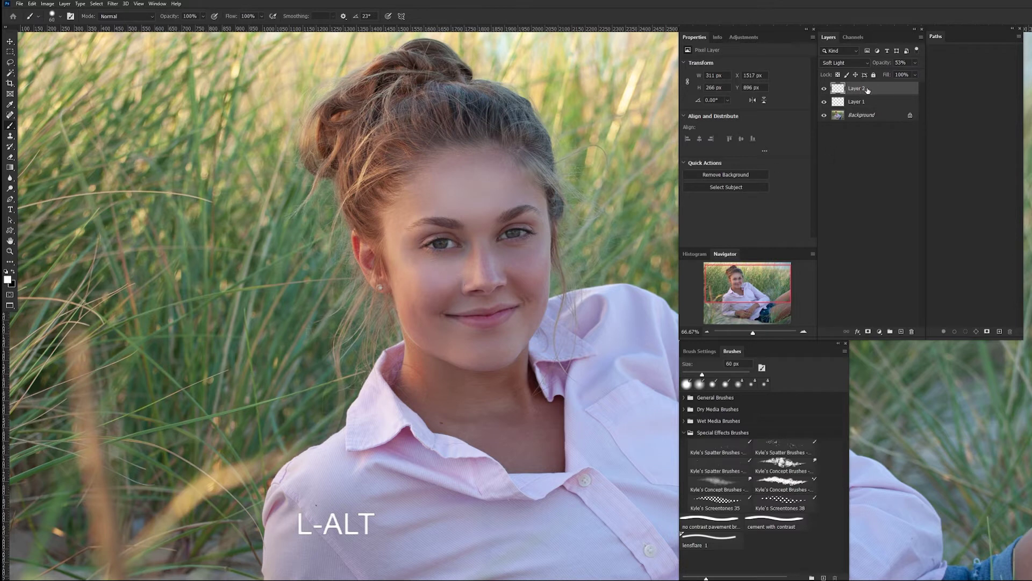
Add a layer mask to the cheek layer and set up a soft 132 px brush with black as foreground colour
click(869, 332)
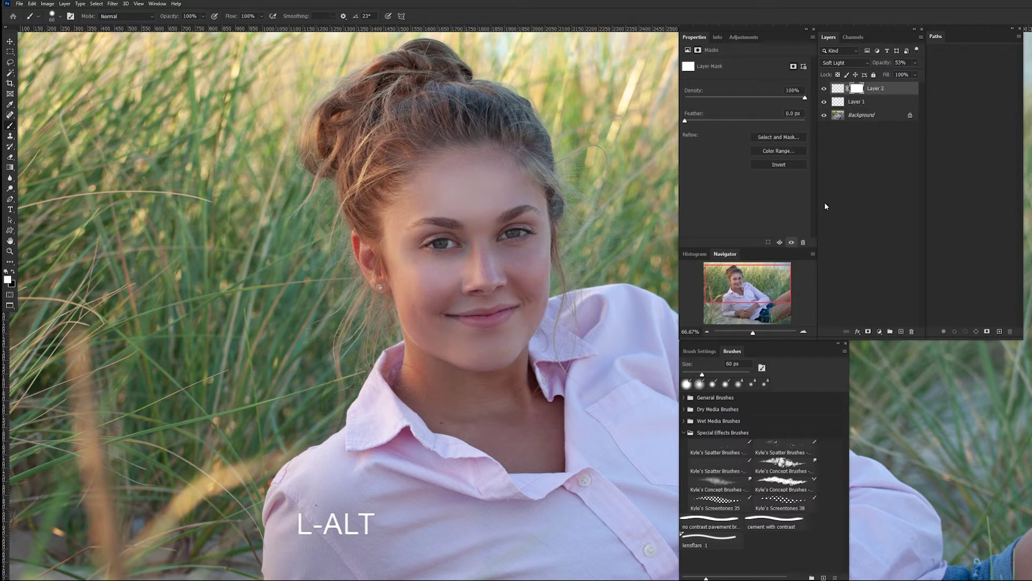
key(b)
key(d)
key(x)
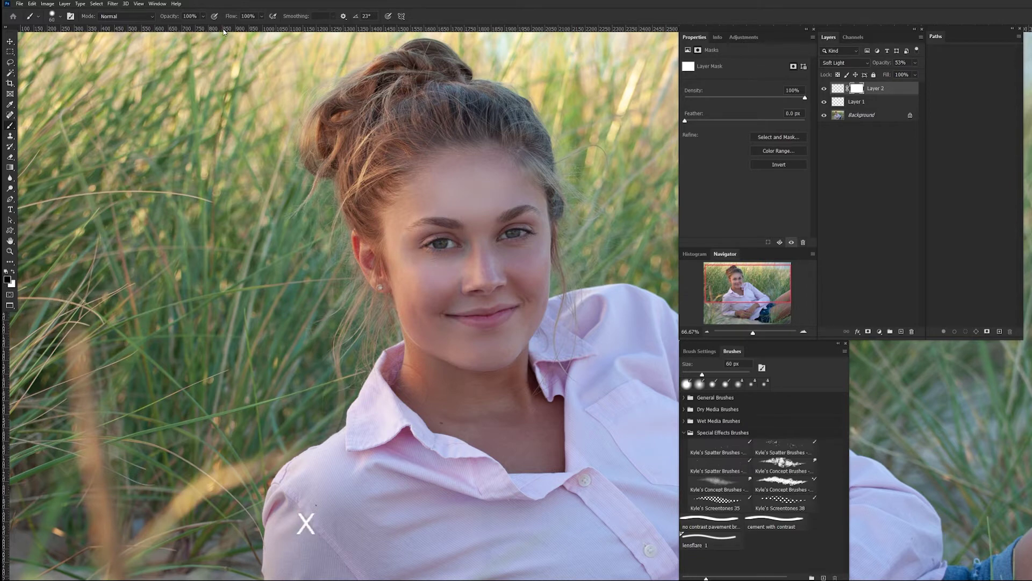
alt+right_click(451, 300)
drag(455, 304, 466, 288)
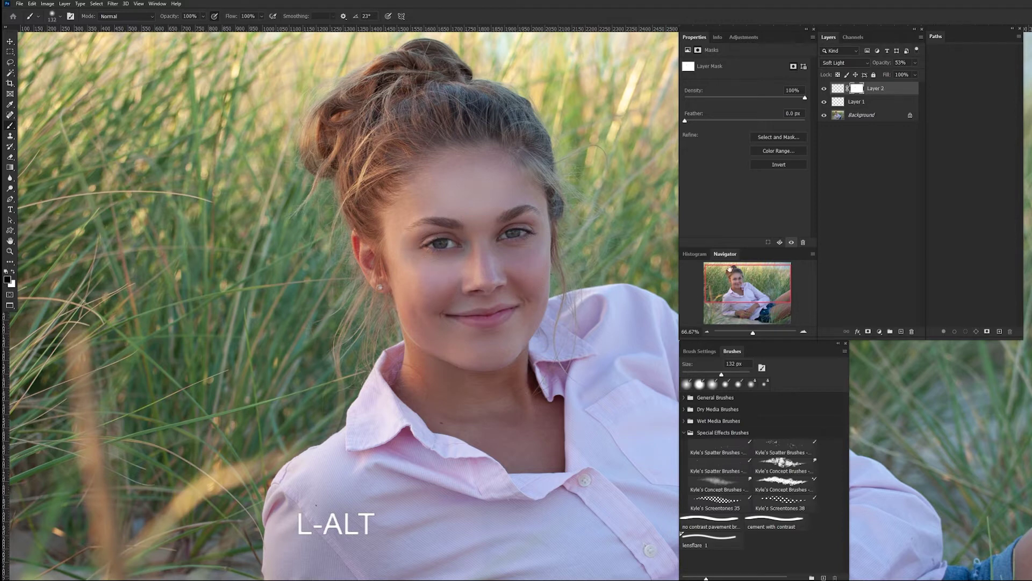
Add a new layer and paint a white triangular patch on the cheek away from the visible ear with a 45 px brush
click(902, 333)
key(x)
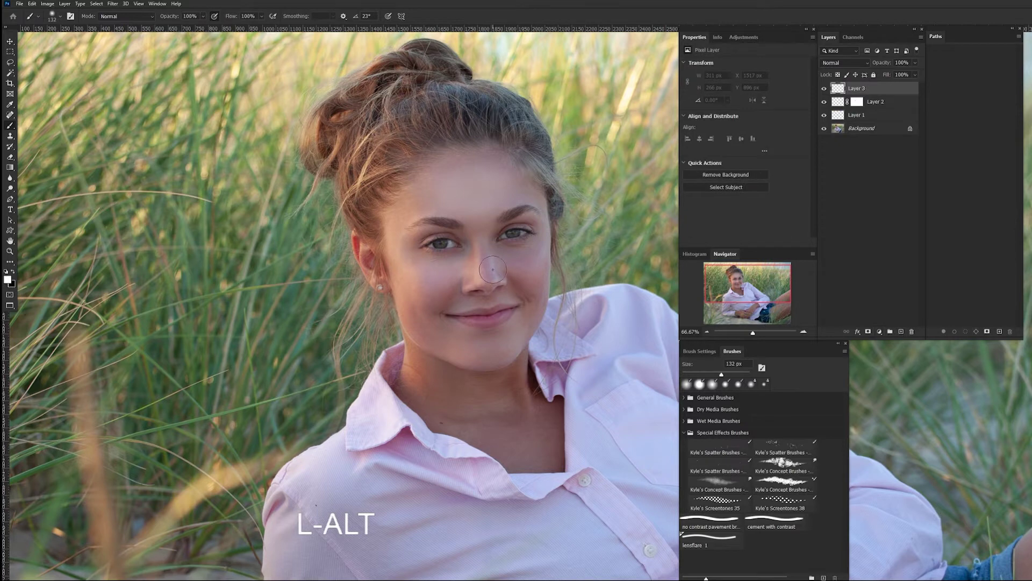
key(b)
mouse_move(512, 259)
mouse_down()
mouse_move(502, 276)
mouse_move(514, 303)
mouse_up()
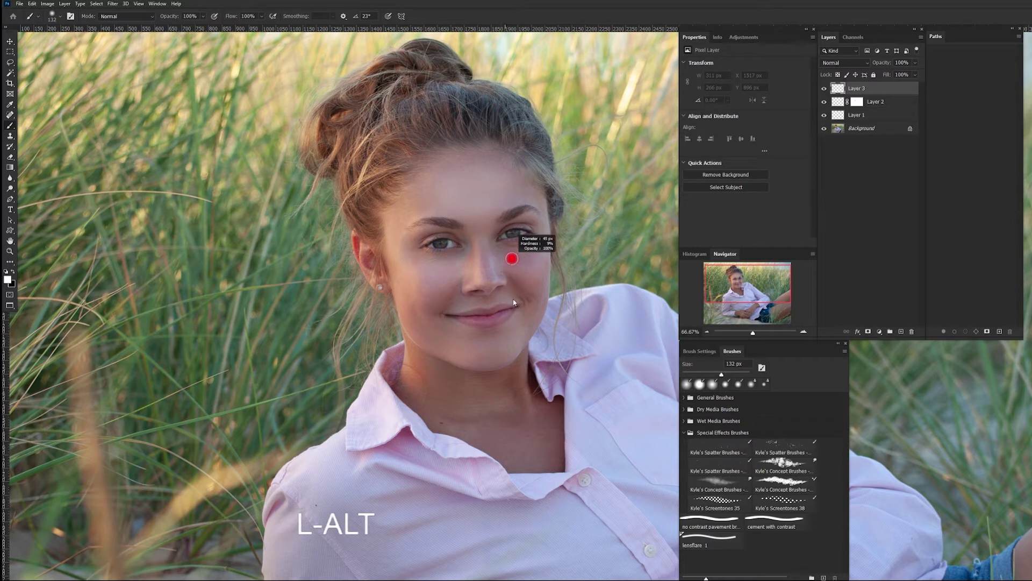
mouse_move(523, 354)
mouse_down()
mouse_move(526, 284)
mouse_move(508, 258)
mouse_move(533, 252)
mouse_up()
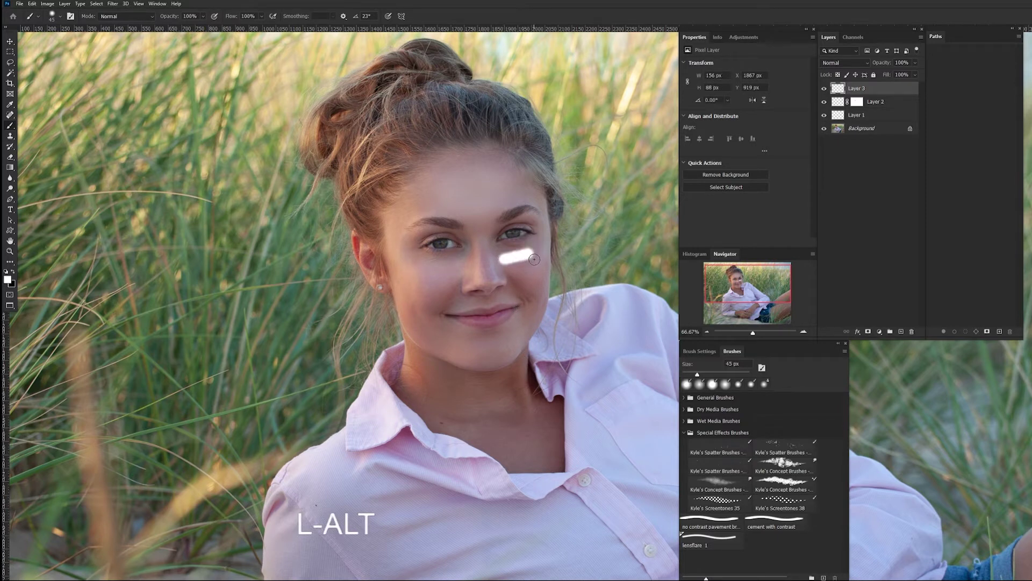
key(alt)
key(ctrl+z)
mouse_move(502, 258)
mouse_down()
mouse_move(533, 251)
mouse_move(520, 277)
mouse_move(501, 261)
mouse_move(521, 267)
mouse_move(533, 255)
mouse_up()
Soften the new white cheek patch with a Gaussian Blur of 22.2 px radius
click(113, 4)
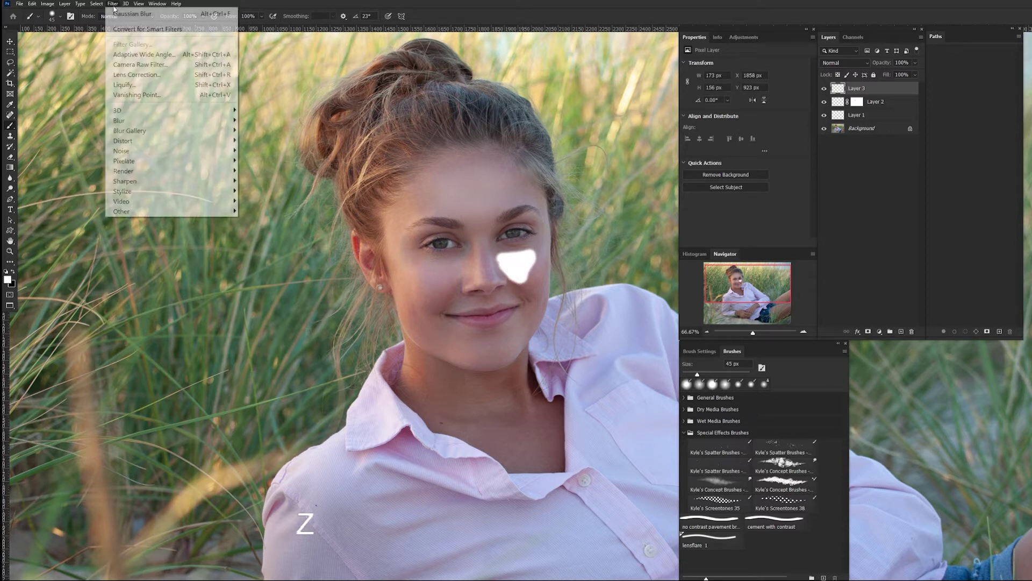
mouse_move(168, 122)
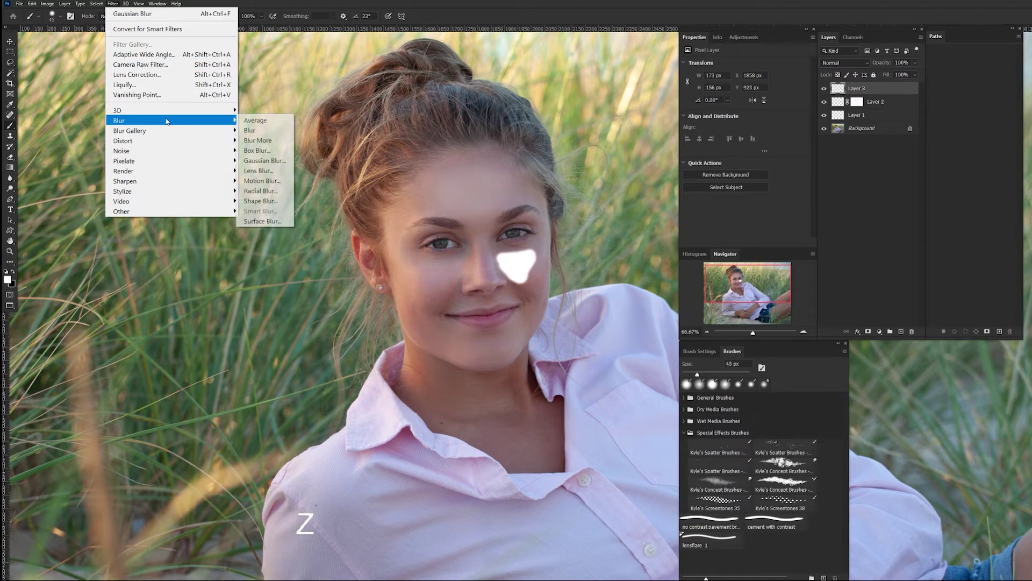
click(264, 160)
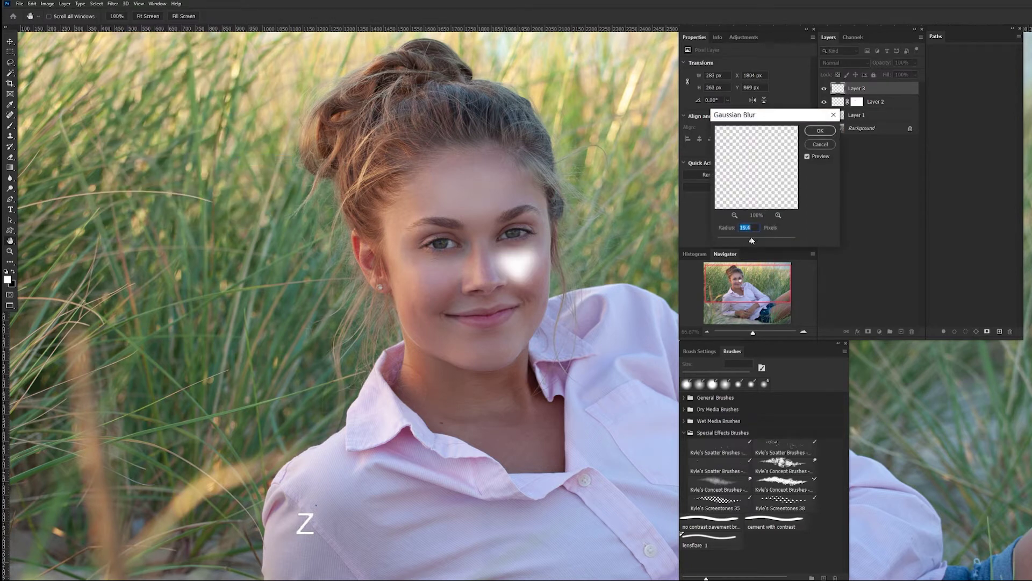
drag(752, 241, 753, 242)
click(821, 135)
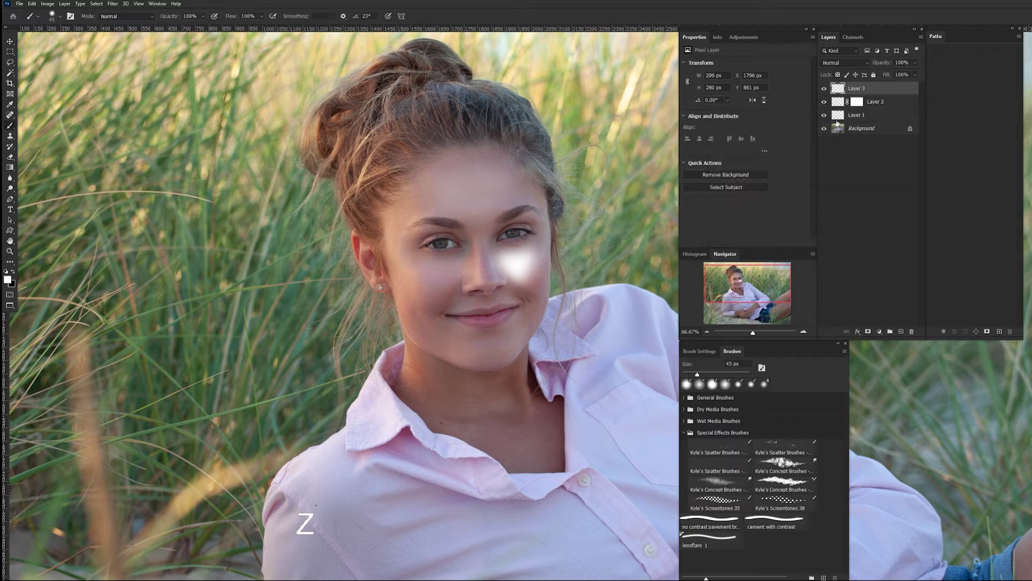
Set the second cheek's layer to Soft Light at 59% opacity and compare the image with and without it
click(867, 64)
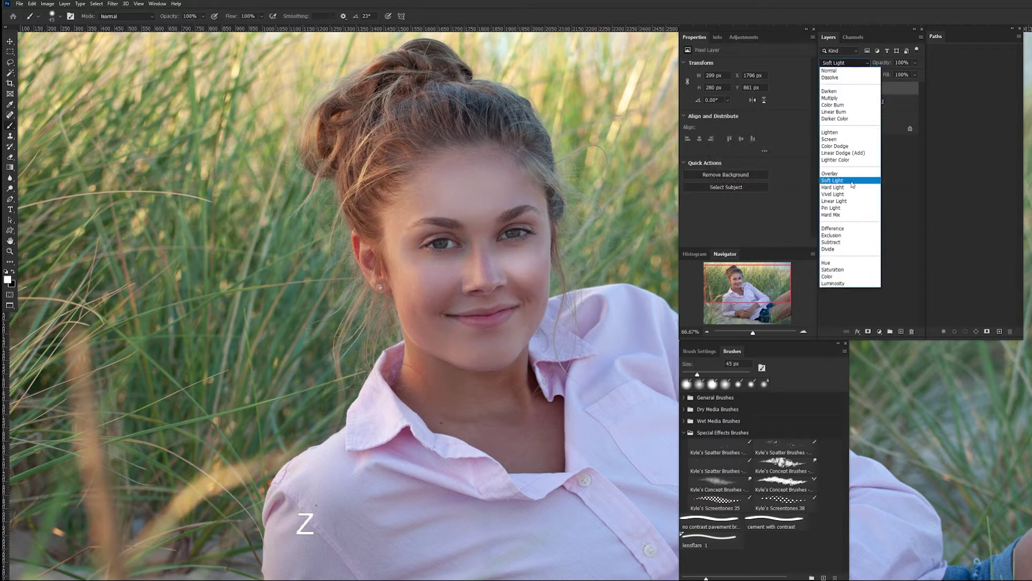
click(852, 182)
click(917, 62)
drag(916, 73, 901, 77)
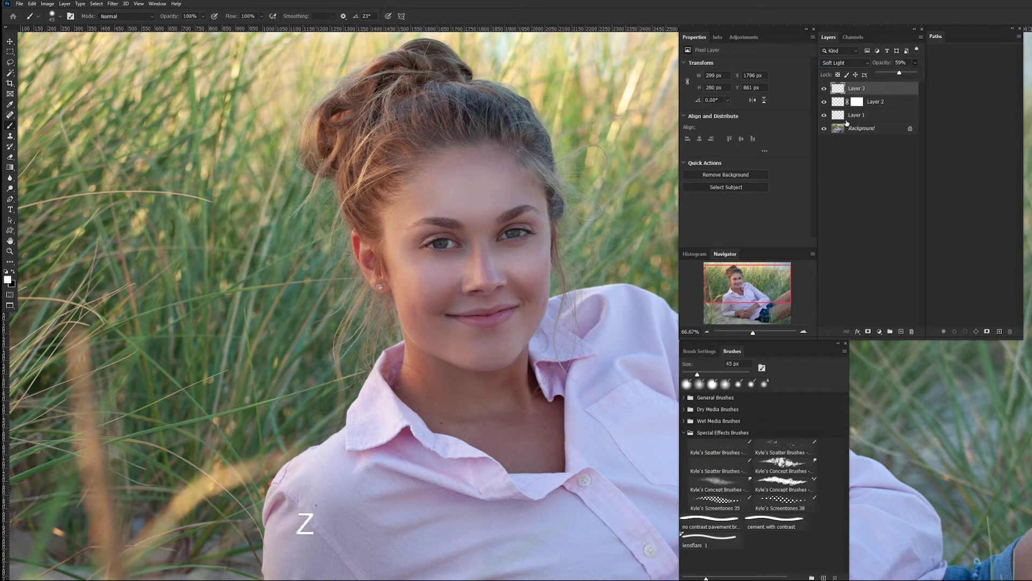
click(825, 90)
click(825, 90)
click(826, 90)
click(825, 89)
click(824, 89)
Add a mask to the second cheek's layer and paint black beside the nose with a 39 px brush at 67% flow
click(869, 332)
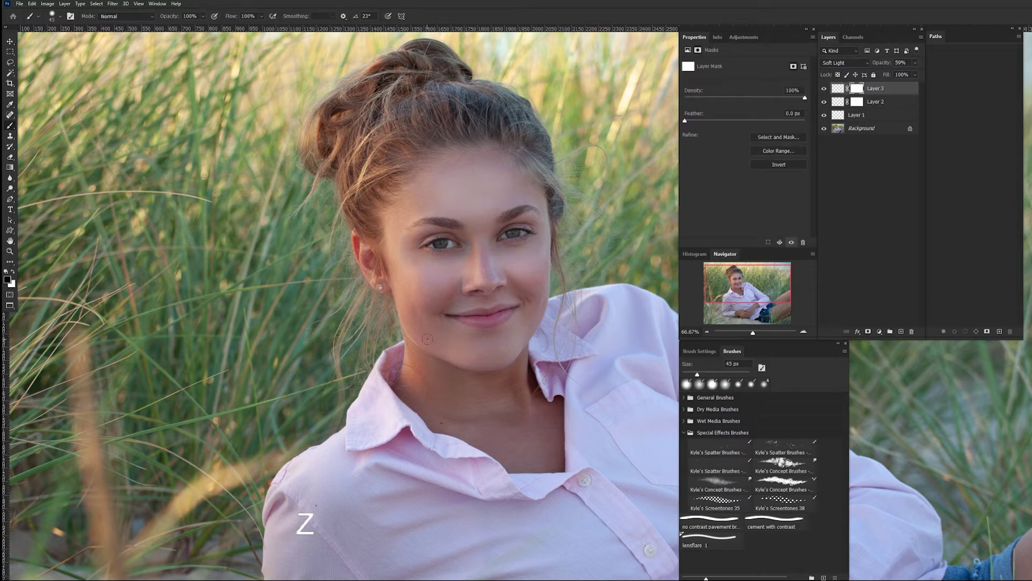
key(b)
drag(263, 17, 249, 31)
key(alt)
mouse_move(499, 264)
mouse_down()
mouse_move(497, 246)
mouse_move(497, 268)
mouse_up()
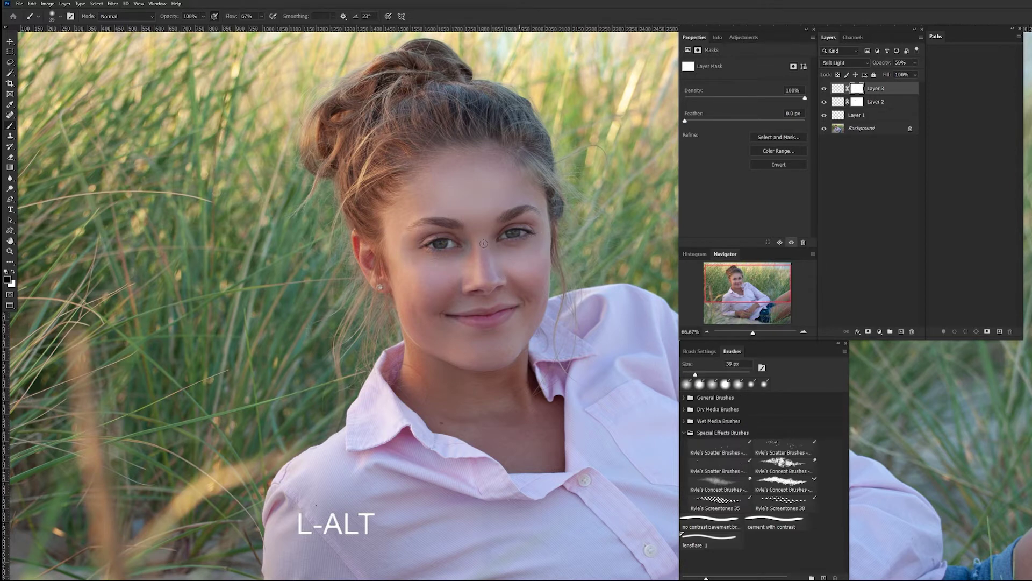
Compare the face with and without the masked cheek highlight, enlarging the brush to 132 px
click(824, 90)
click(823, 90)
click(825, 90)
click(825, 90)
alt+right_click(535, 289)
click(825, 89)
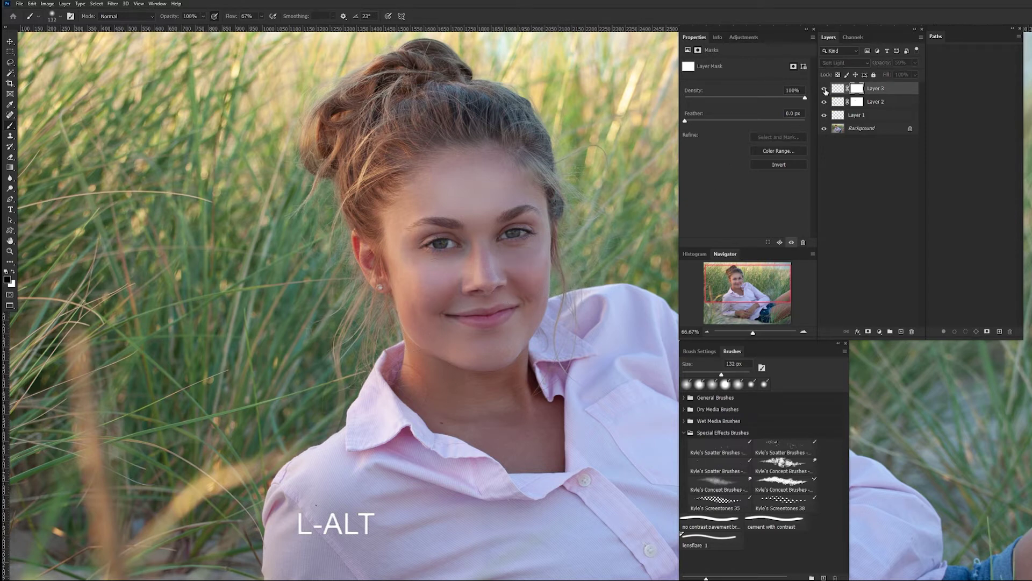
click(825, 89)
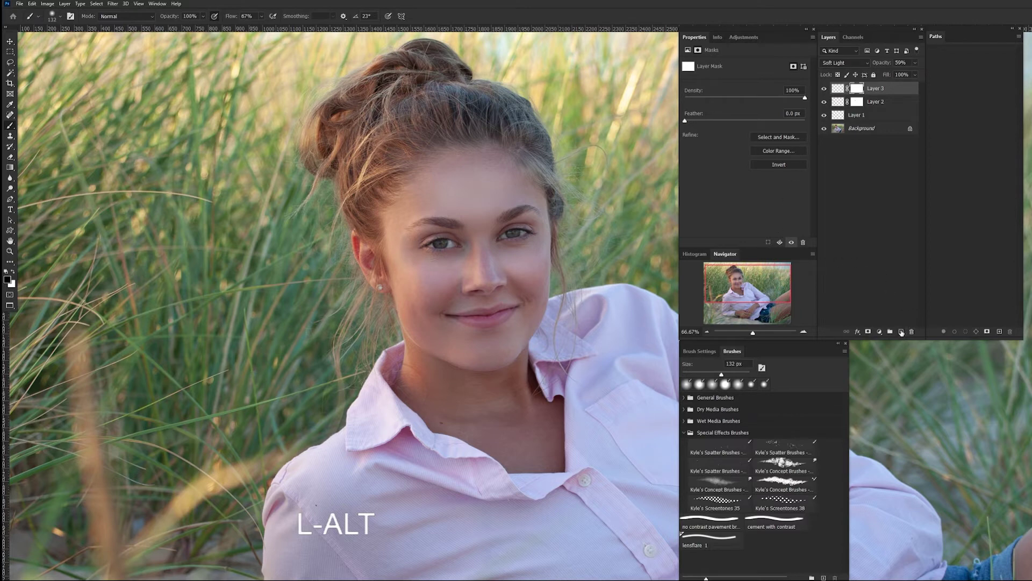
Add a new layer and paint a wide white patch on the chin with a 75 px brush at 100% flow
click(901, 332)
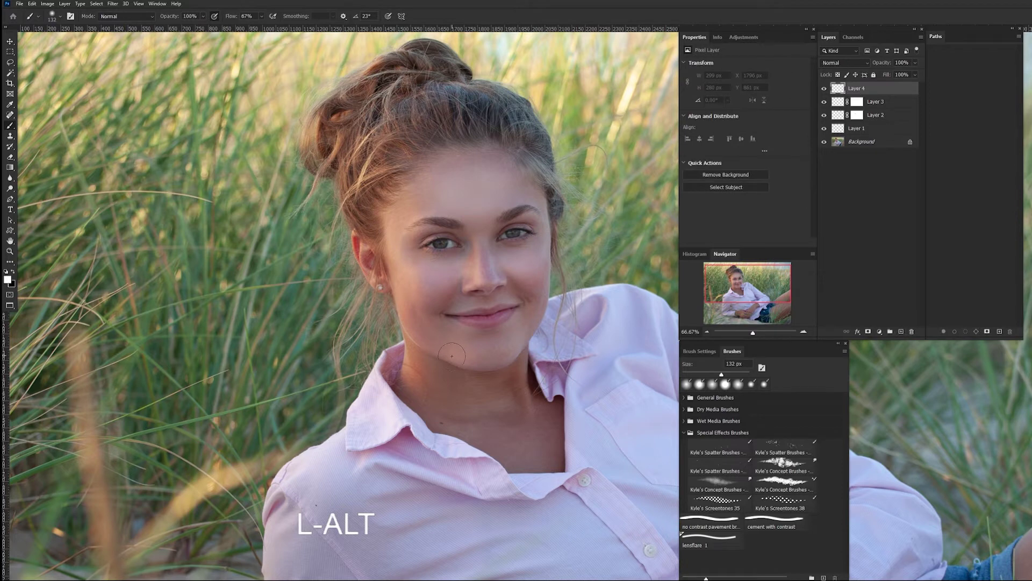
key(b)
alt+right_click(488, 353)
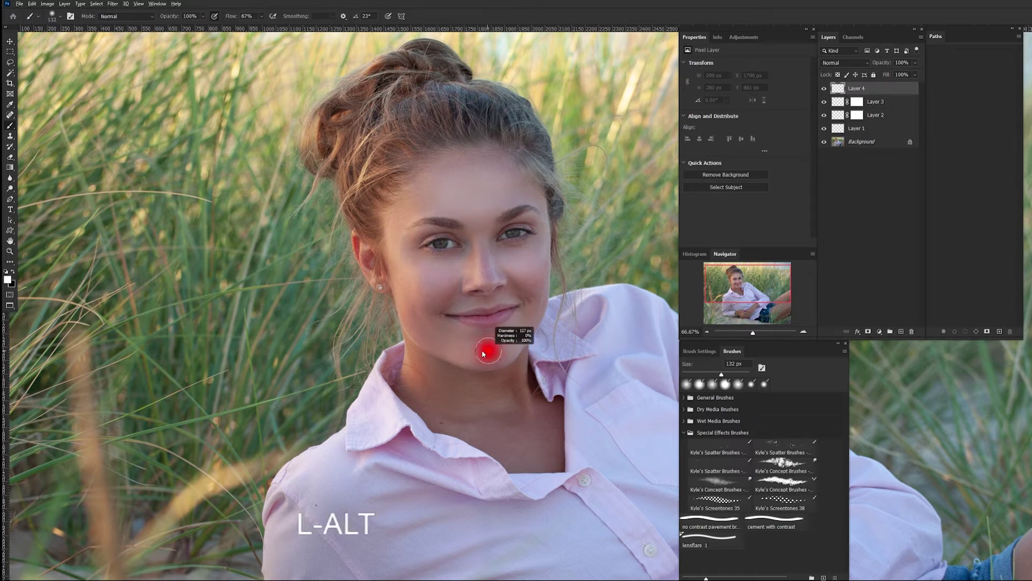
drag(483, 353, 475, 334)
mouse_move(480, 293)
mouse_down()
mouse_move(505, 309)
mouse_move(500, 345)
mouse_up()
key(ctrl+z)
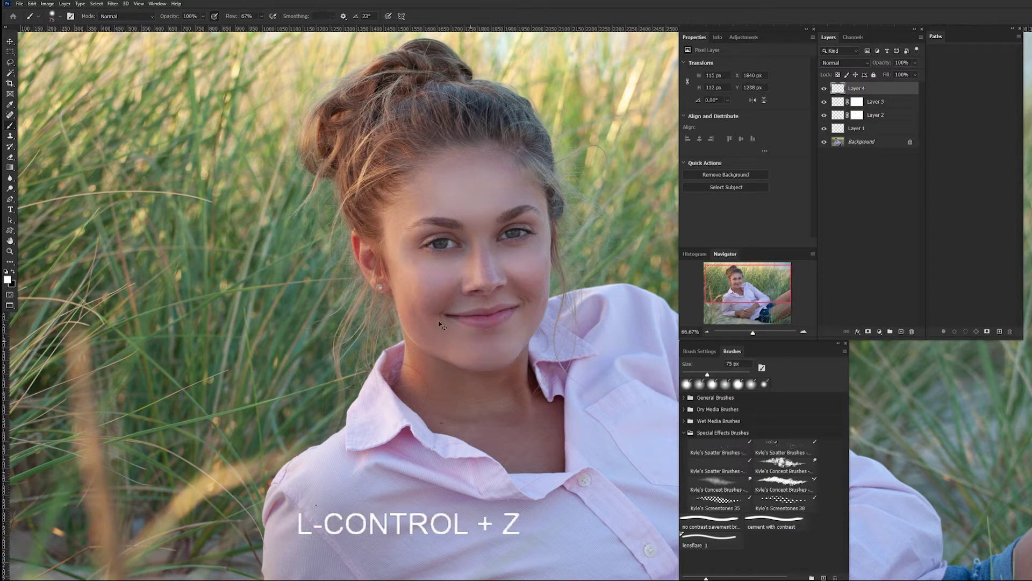
click(261, 16)
drag(261, 29, 274, 28)
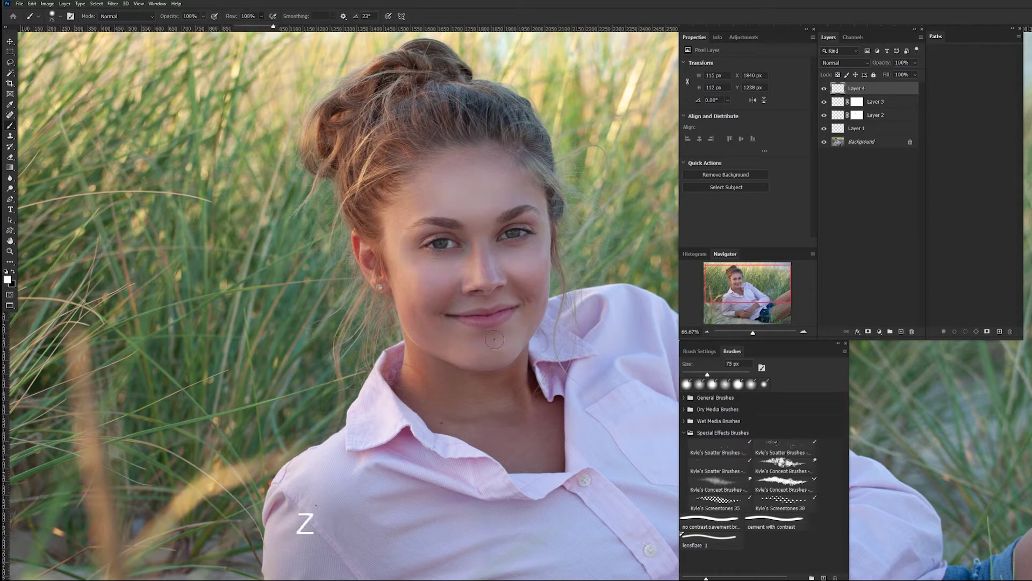
drag(510, 342, 474, 347)
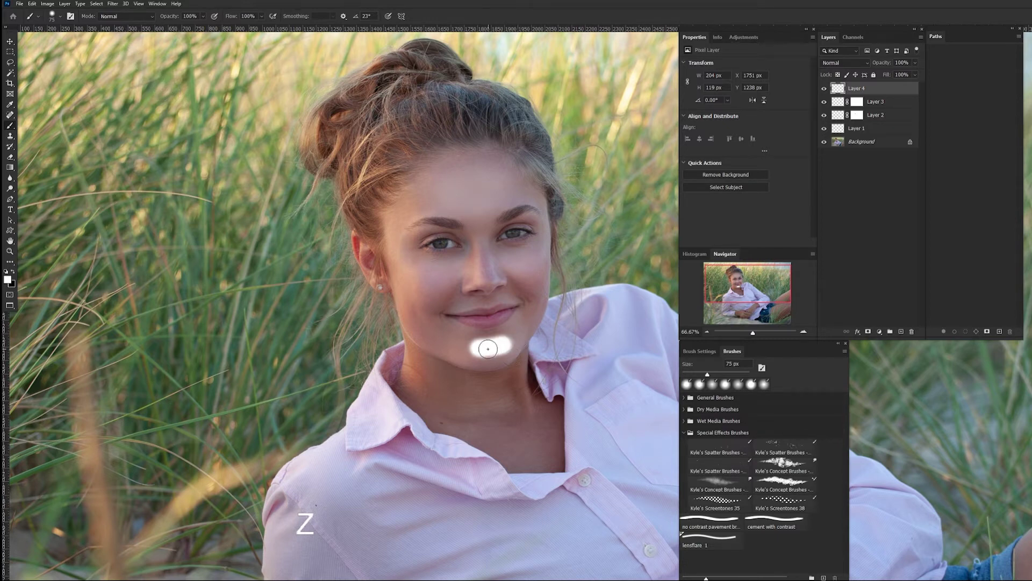
Soften the white chin patch with a Gaussian Blur of 20.8 px radius
click(114, 5)
mouse_move(167, 121)
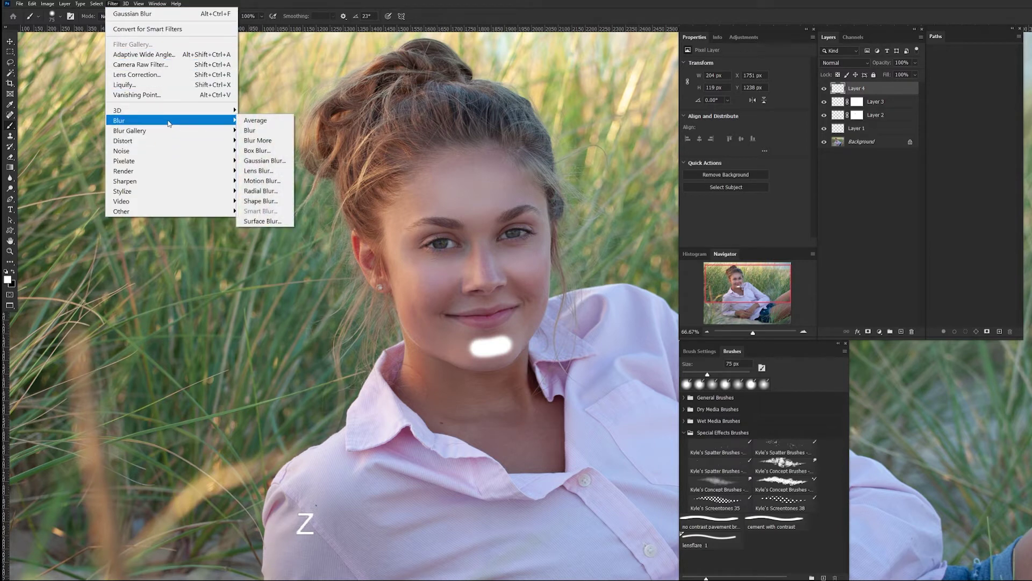
click(279, 160)
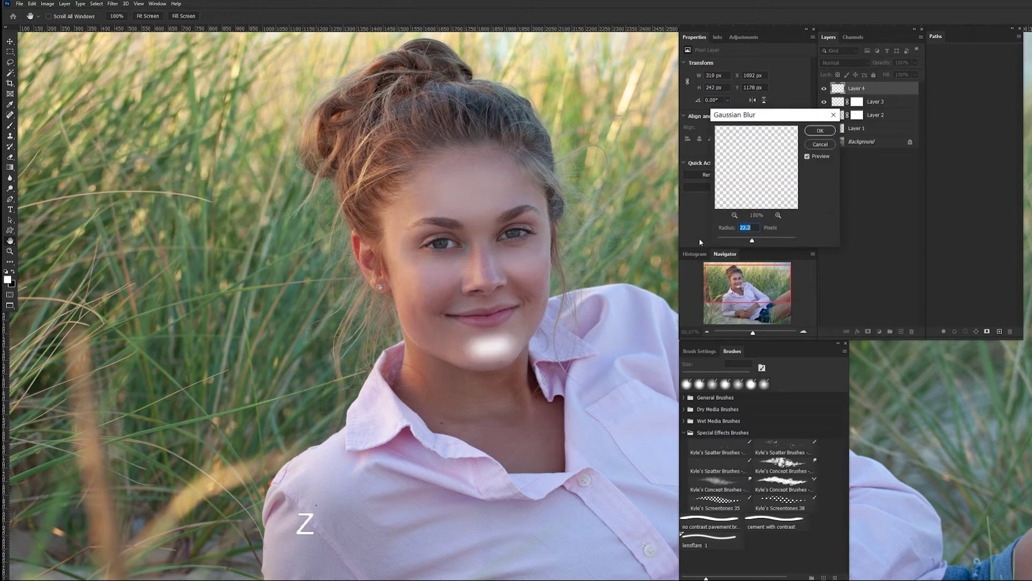
drag(752, 242, 751, 242)
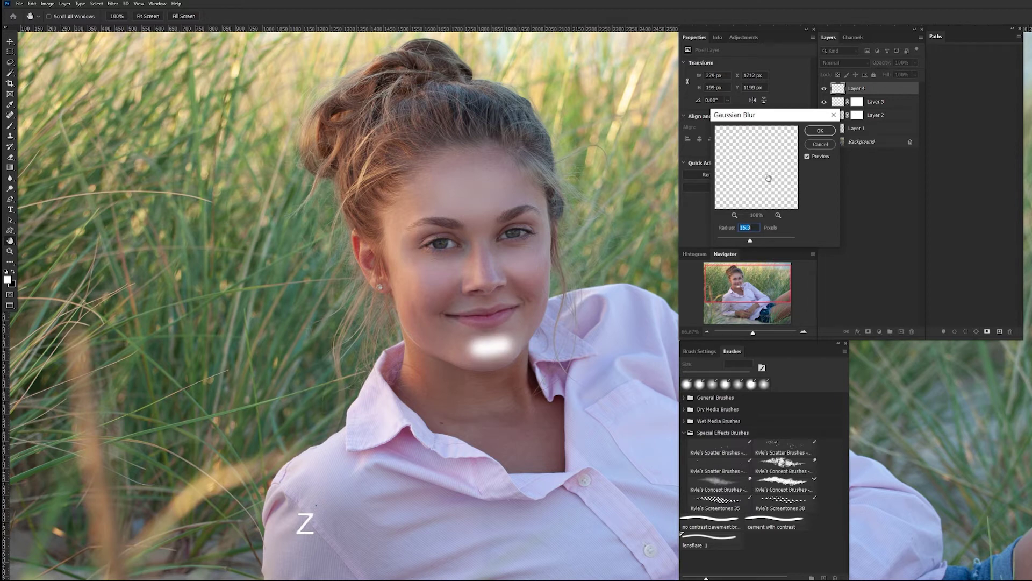
drag(752, 242, 753, 242)
click(822, 131)
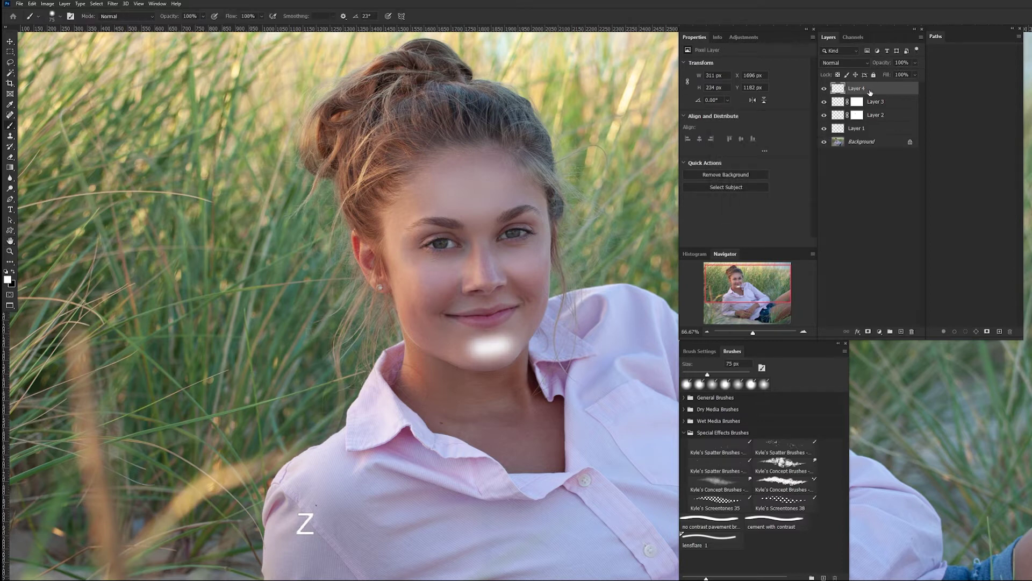
click(844, 62)
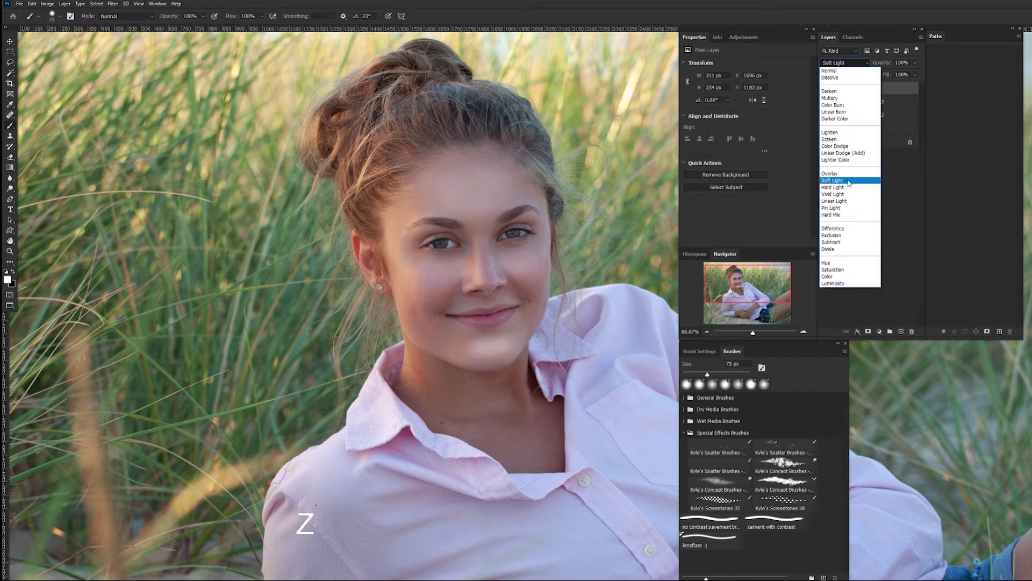
click(847, 182)
click(861, 169)
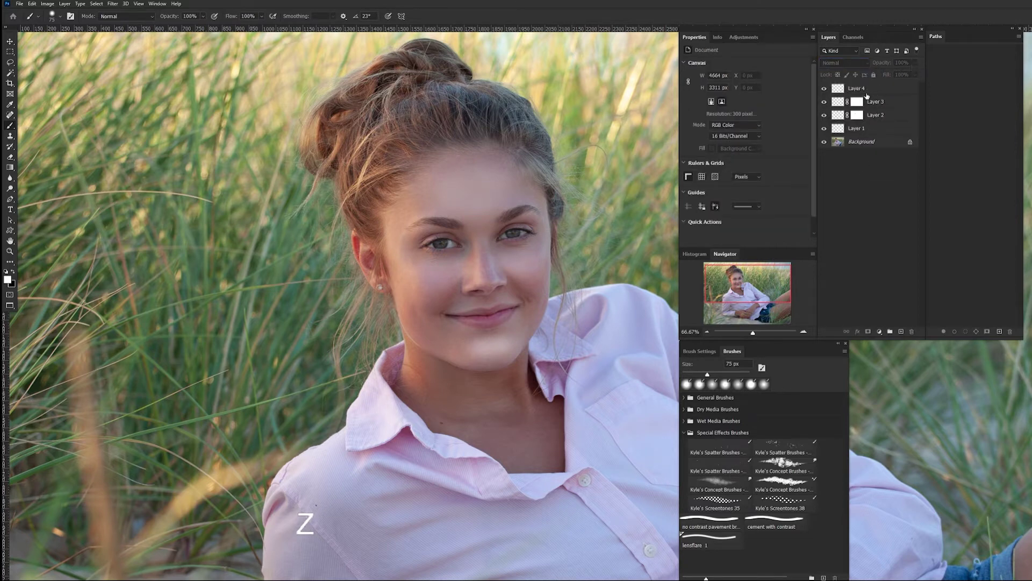
key(ctrl)
key(ctrl+z)
key(ctrl+z)
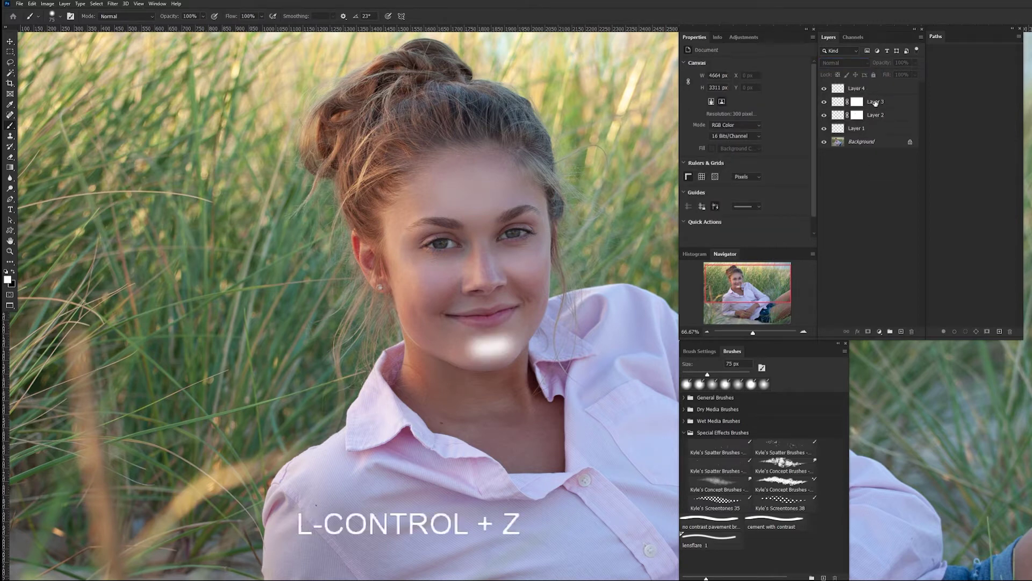
Set the chin layer to Soft Light at 36% opacity and compare the image with and without it
click(865, 63)
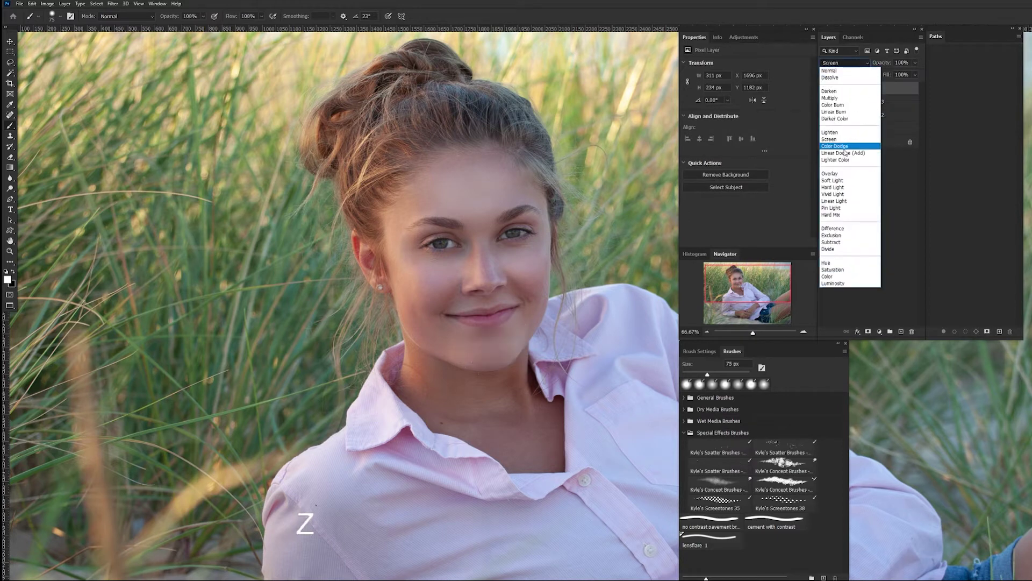
click(851, 166)
click(915, 63)
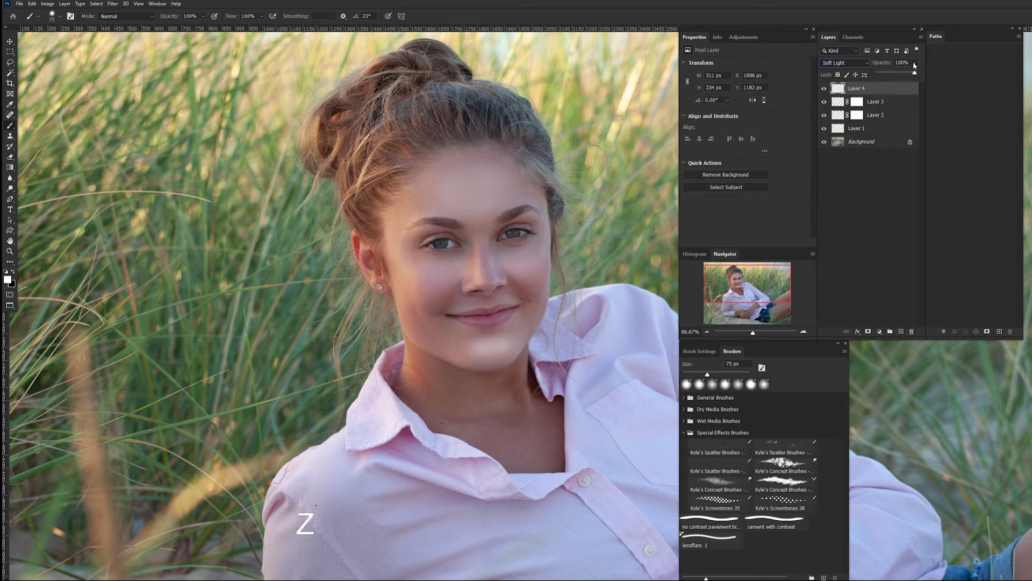
drag(915, 75, 892, 76)
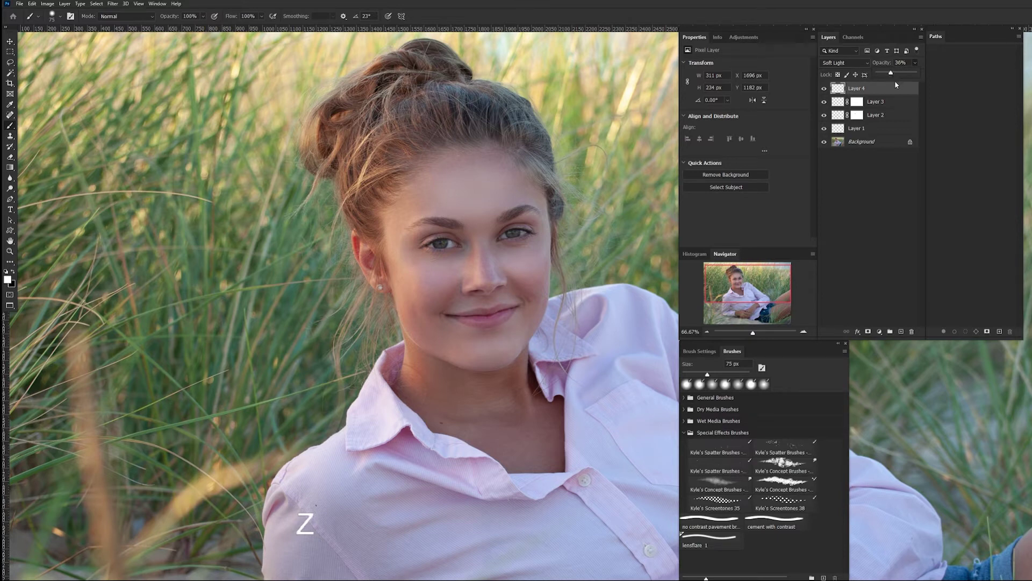
click(824, 89)
click(824, 89)
click(824, 91)
click(825, 90)
click(825, 89)
click(824, 89)
click(825, 89)
Add a new layer and paint a straight white line down the bridge of the nose with a 27 px brush
click(901, 333)
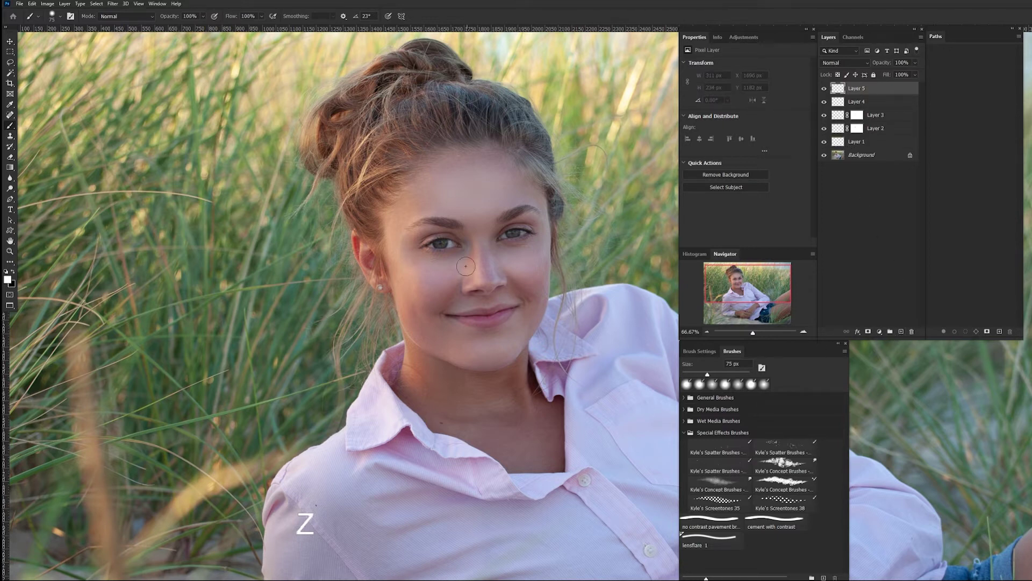
key(b)
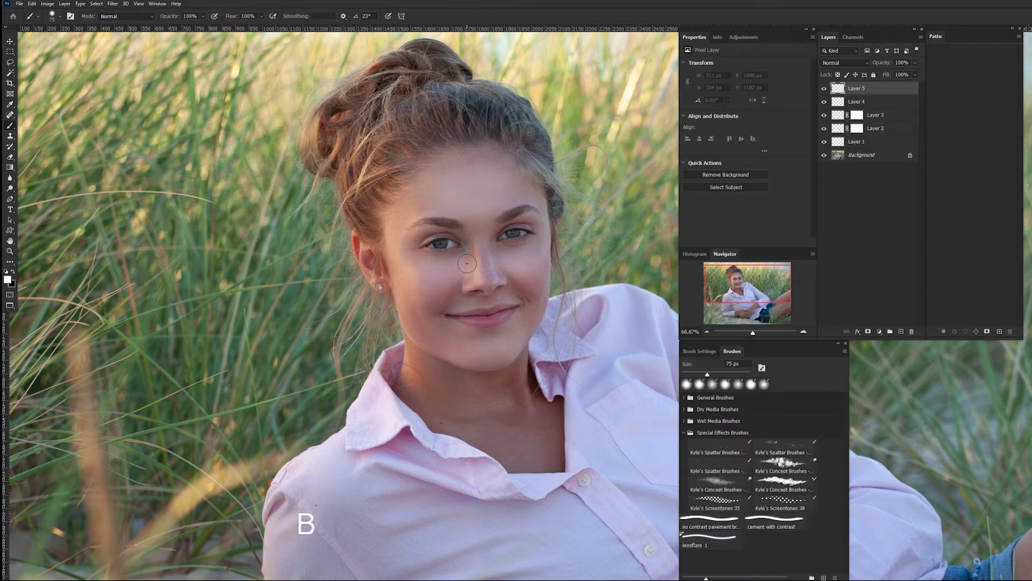
alt+right_click(472, 202)
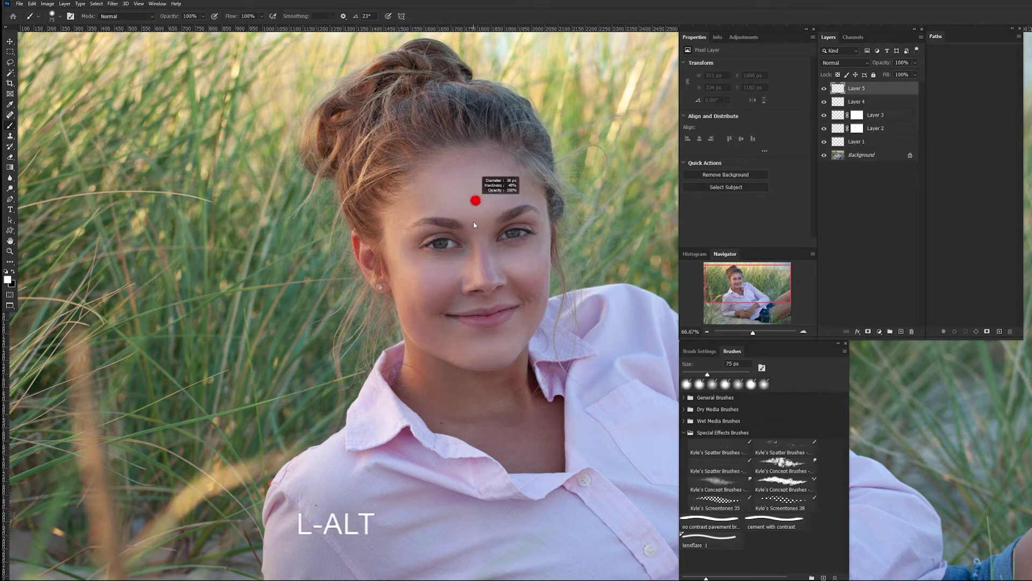
drag(474, 225, 482, 219)
alt+right_click(483, 217)
click(477, 212)
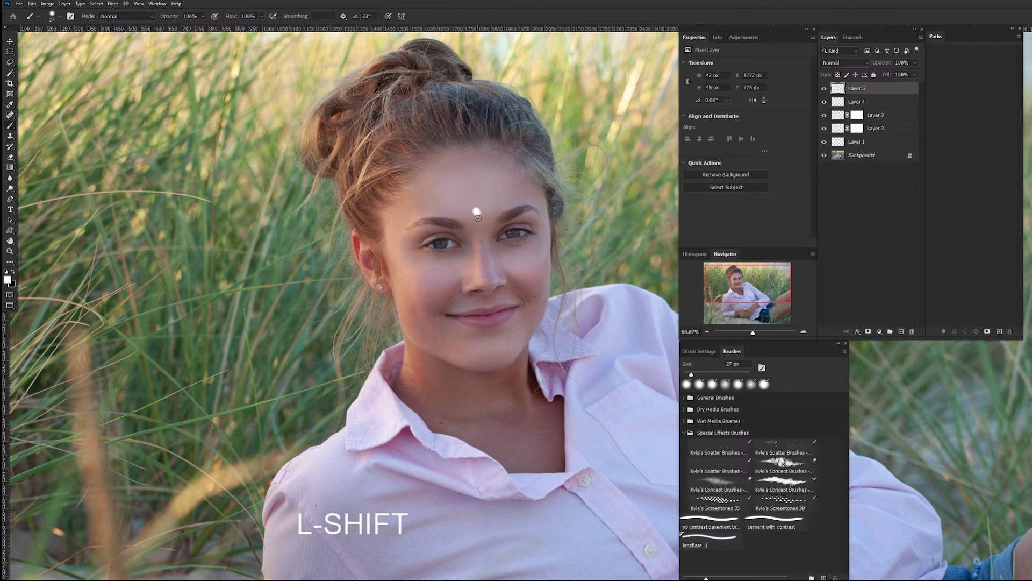
drag(477, 213, 488, 281)
Soften the white line on the nose with a Gaussian Blur and set its layer to Soft Light
click(114, 3)
mouse_move(173, 120)
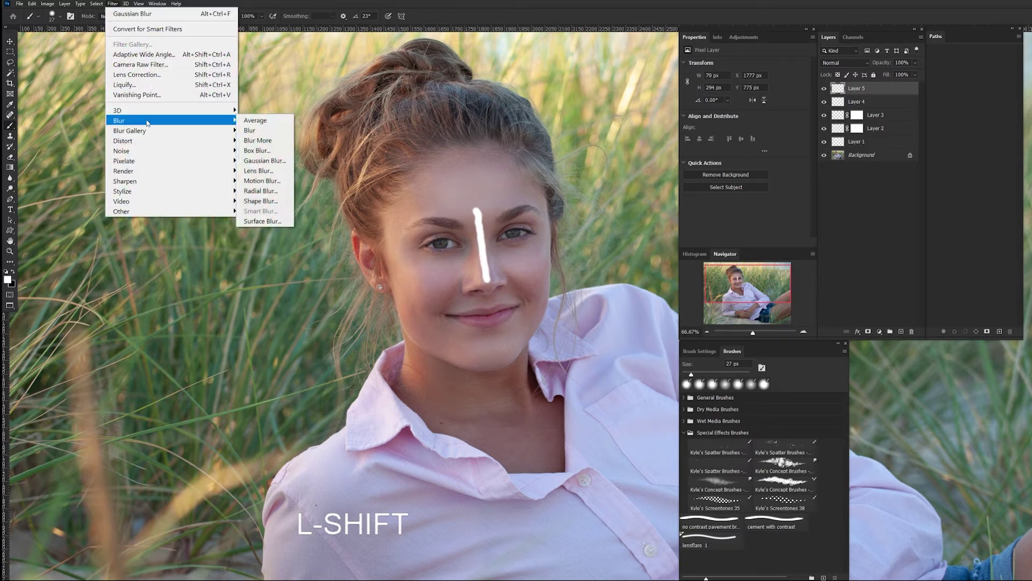
click(256, 161)
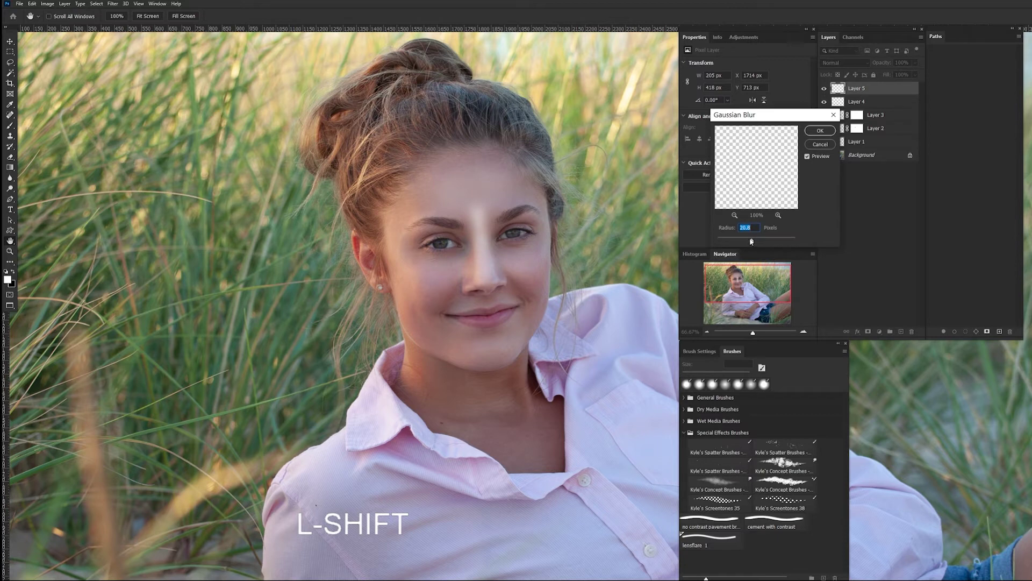
drag(752, 241, 750, 242)
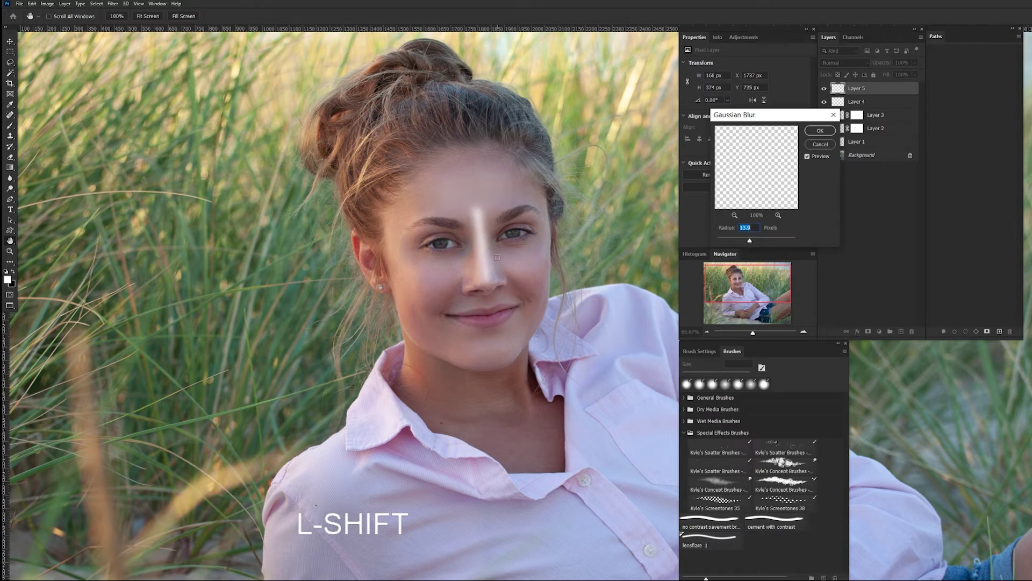
drag(750, 242, 749, 242)
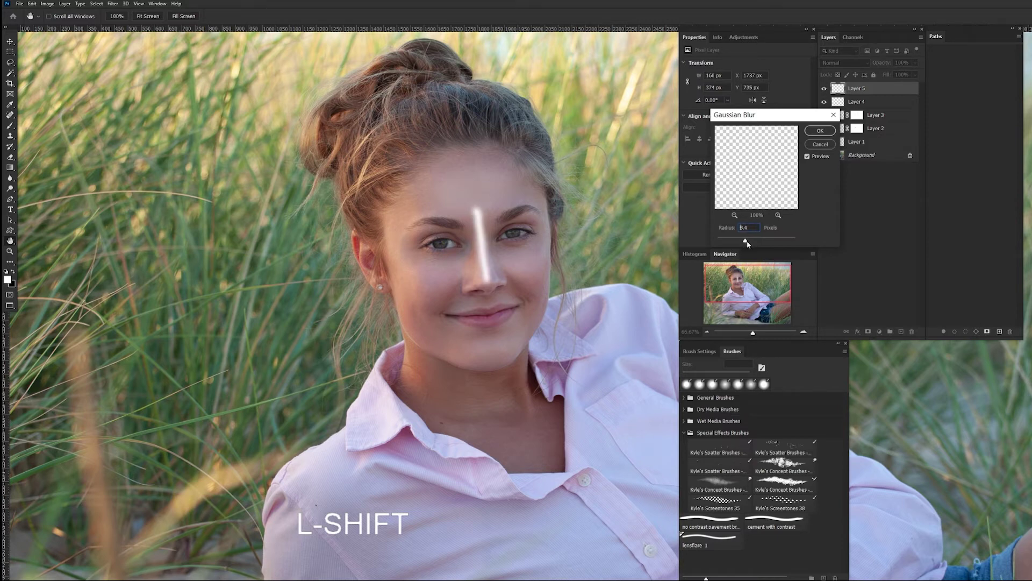
drag(747, 242, 750, 241)
click(820, 132)
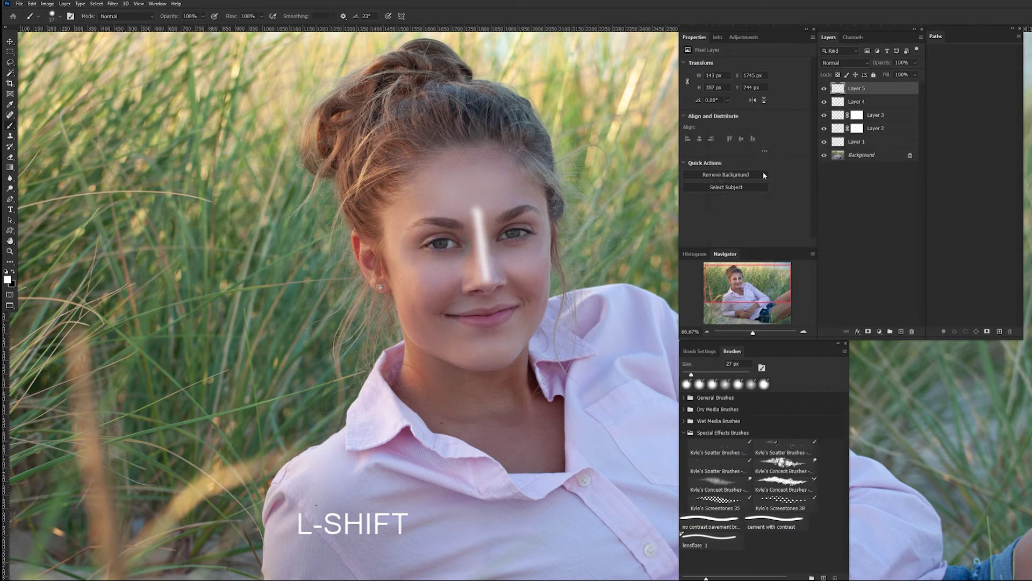
click(865, 62)
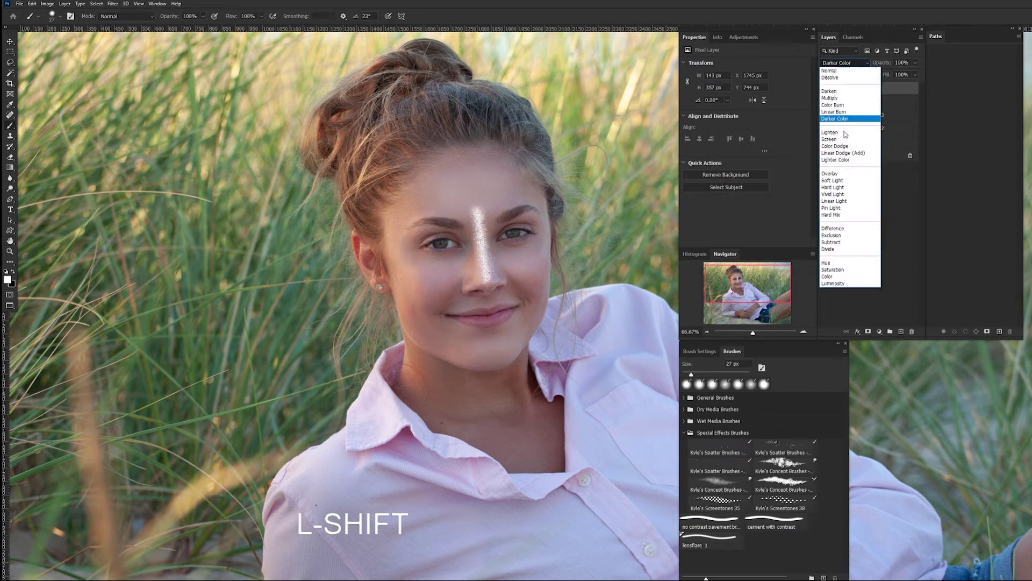
click(845, 183)
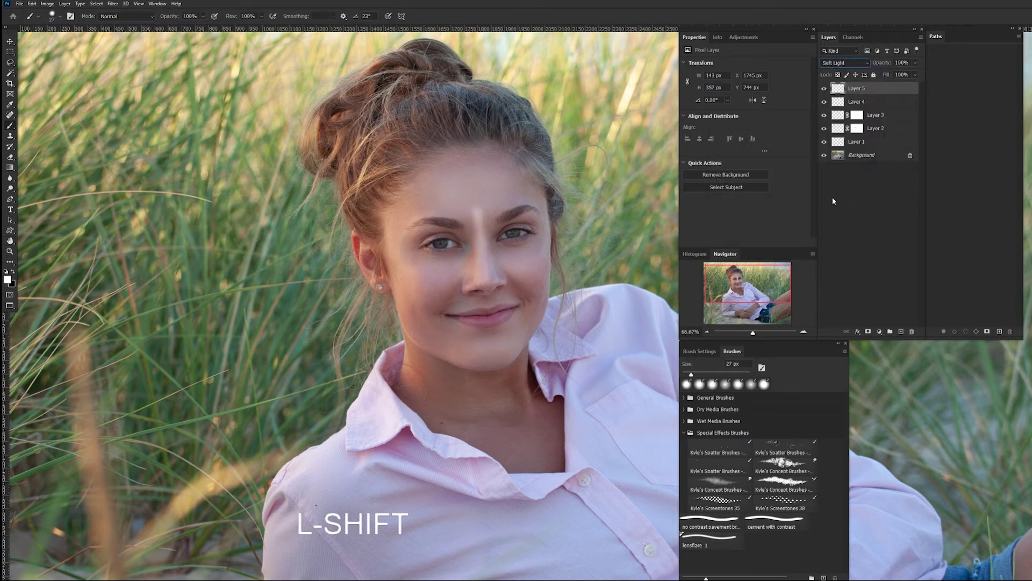
Add a layer mask and fade the upper end of the nose highlight between the eyebrows with black at 33% flow
click(868, 331)
key(b)
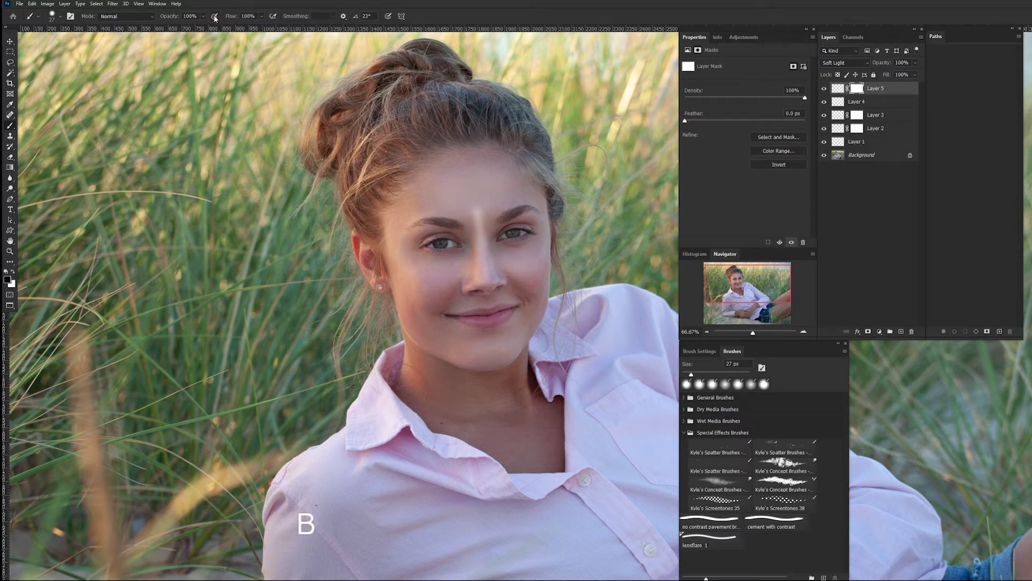
drag(261, 16, 235, 36)
drag(466, 200, 487, 192)
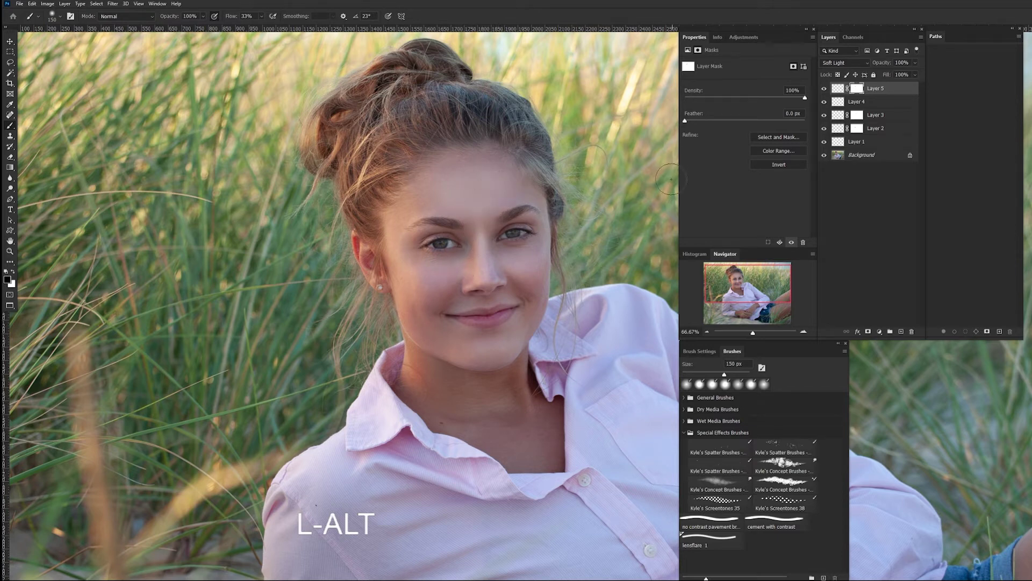
Set the nose layer's opacity to 80% and compare the image with and without it
click(824, 89)
click(824, 89)
click(915, 63)
drag(916, 74, 909, 74)
click(825, 88)
click(824, 88)
click(825, 88)
Add a new layer and paint a white line along the lower lip with a 12 px brush at 100% flow
drag(546, 327, 542, 255)
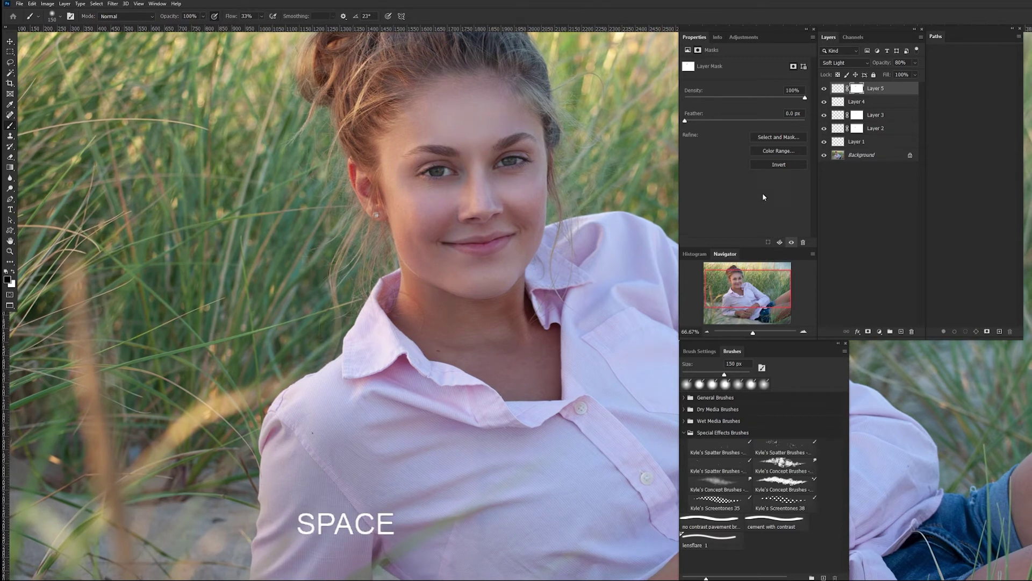
ctrl+click(595, 290)
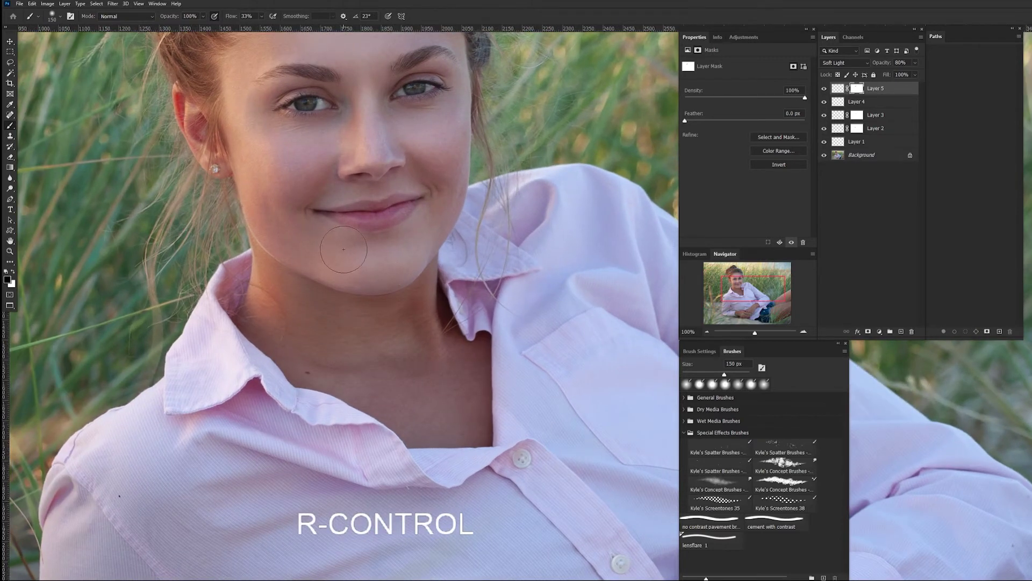
mouse_move(595, 291)
mouse_down()
mouse_move(516, 290)
mouse_move(609, 282)
mouse_up()
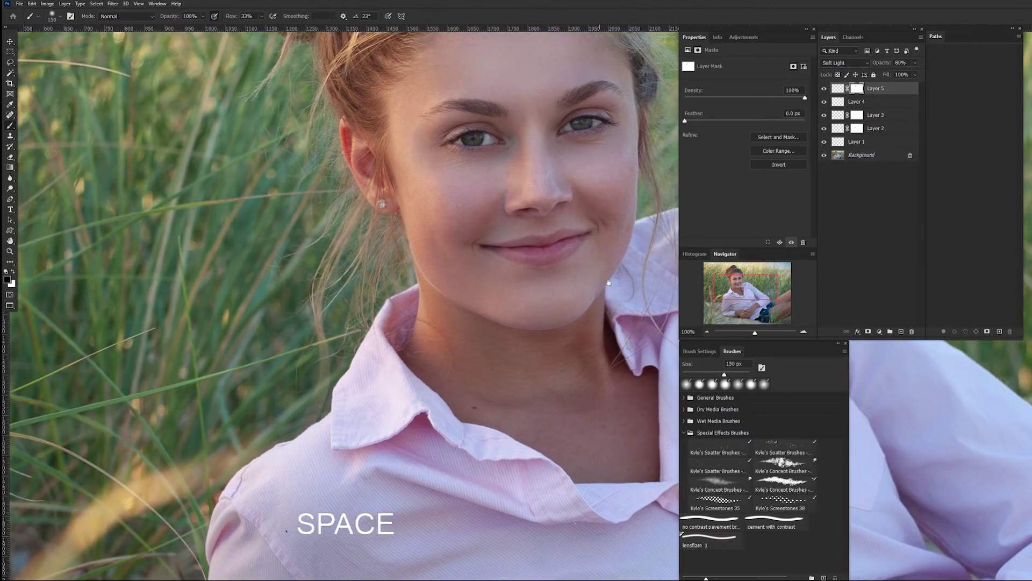
click(901, 332)
key(x)
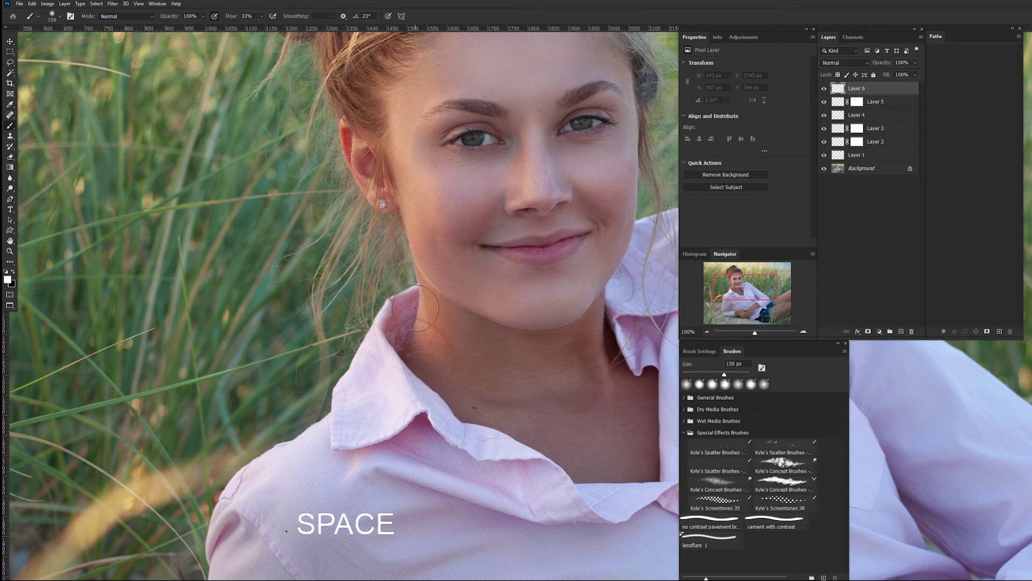
key(b)
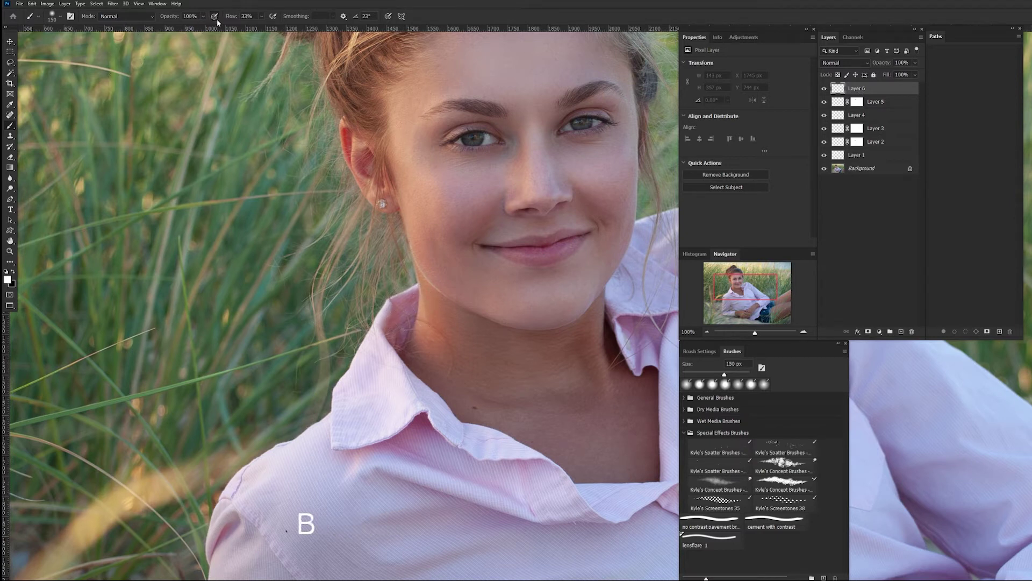
click(263, 17)
drag(262, 27, 290, 27)
alt+right_click(561, 261)
mouse_move(546, 263)
mouse_down()
mouse_move(529, 263)
mouse_move(578, 246)
mouse_move(508, 251)
mouse_up()
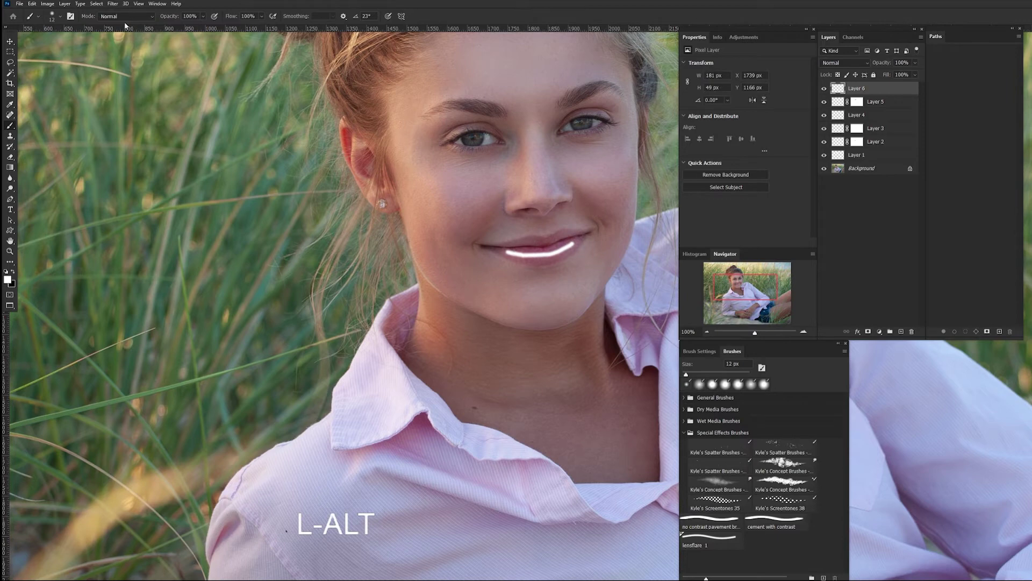
Soften the white lip line with a Gaussian Blur of 6.4 px radius
click(112, 3)
mouse_move(156, 120)
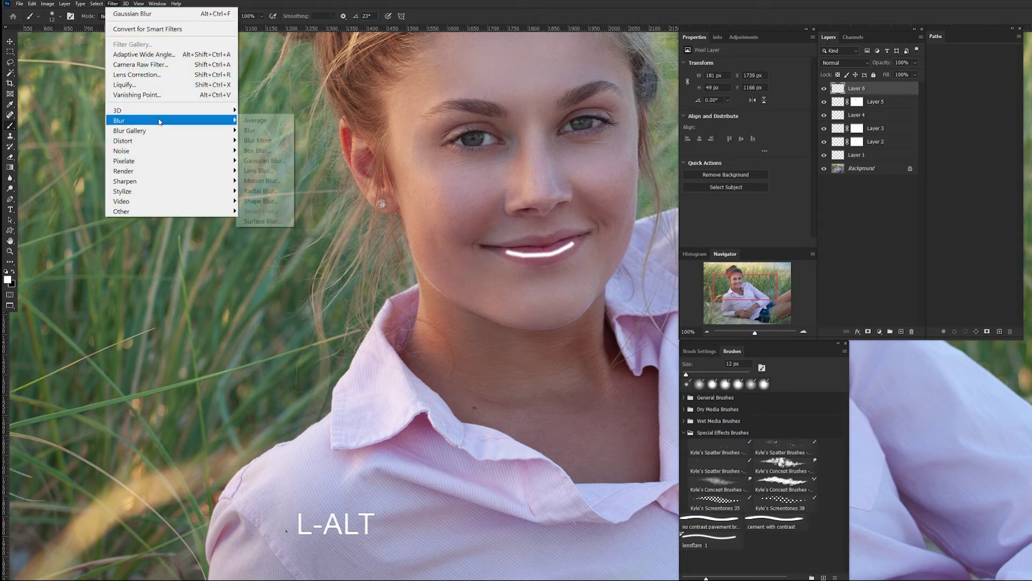
click(264, 161)
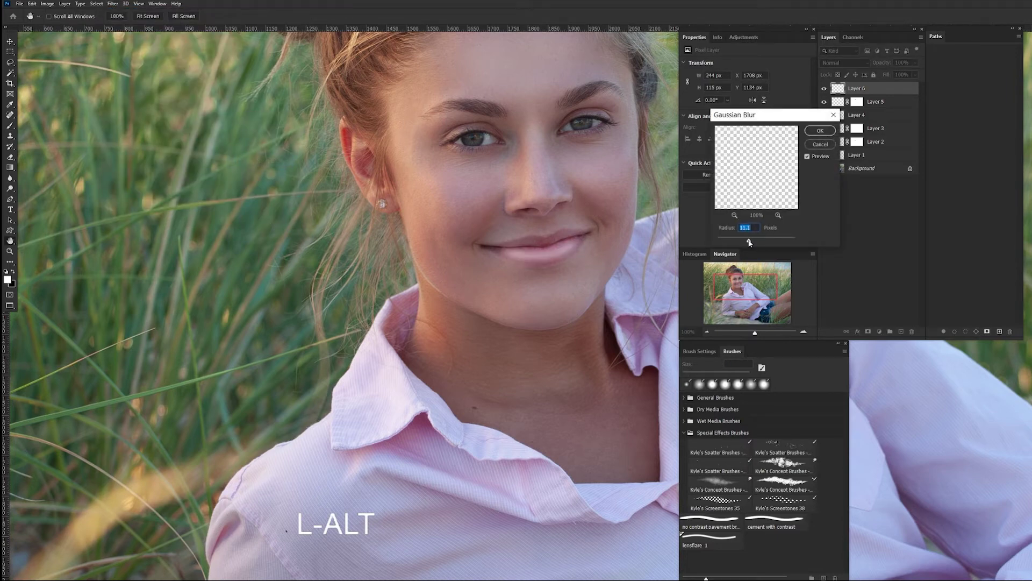
drag(749, 242, 740, 244)
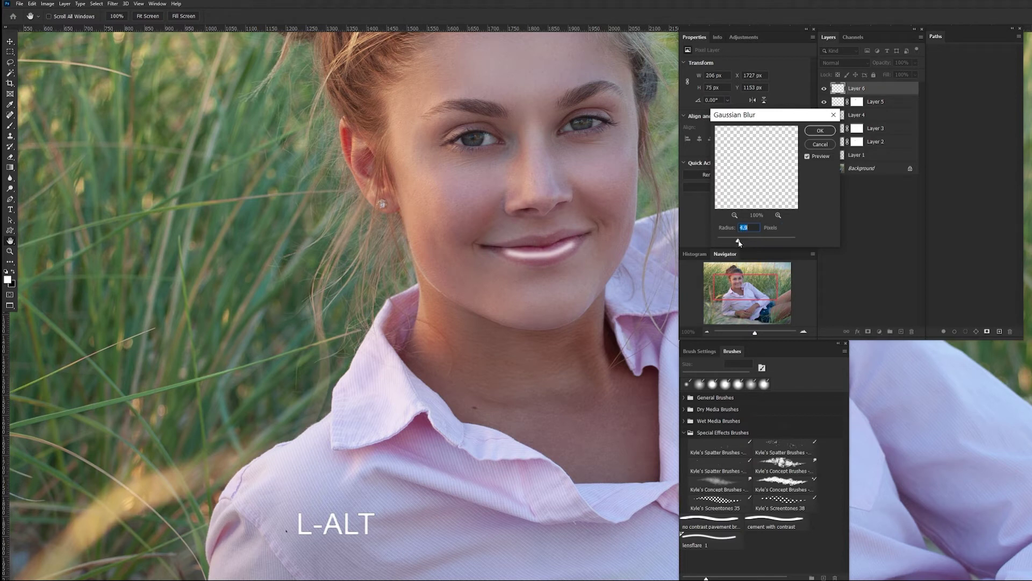
drag(739, 243, 741, 242)
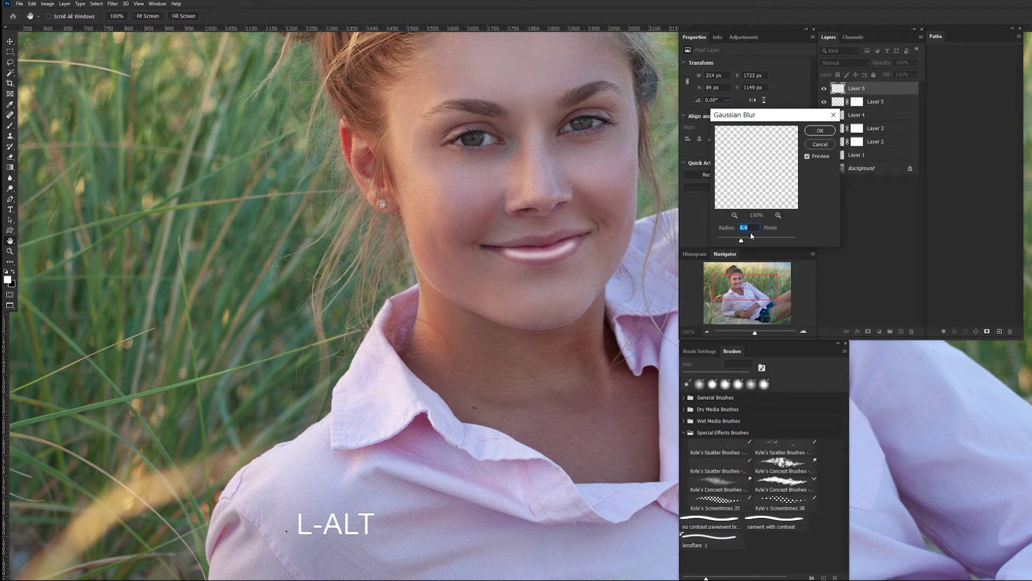
click(820, 130)
Set the lip layer to Soft Light at 43% opacity and compare the image with and without it
click(869, 62)
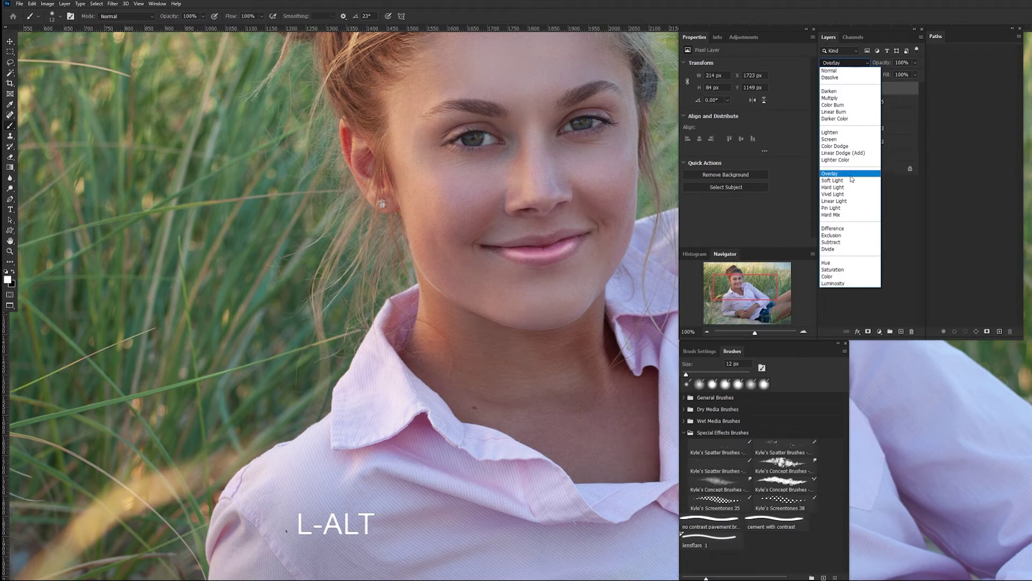
click(852, 181)
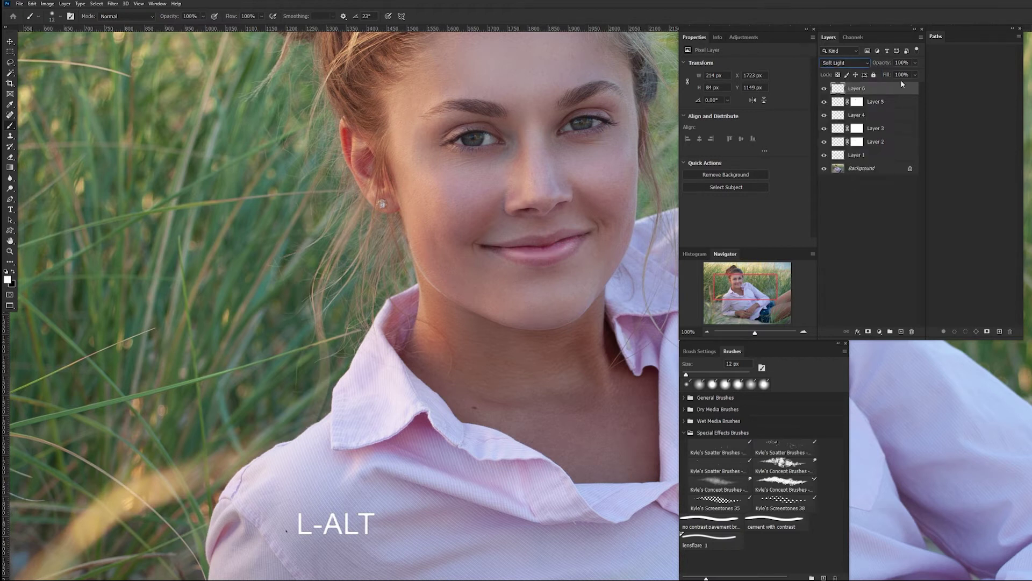
click(916, 64)
drag(915, 74, 895, 76)
key(ctrl+minus)
drag(599, 311, 493, 302)
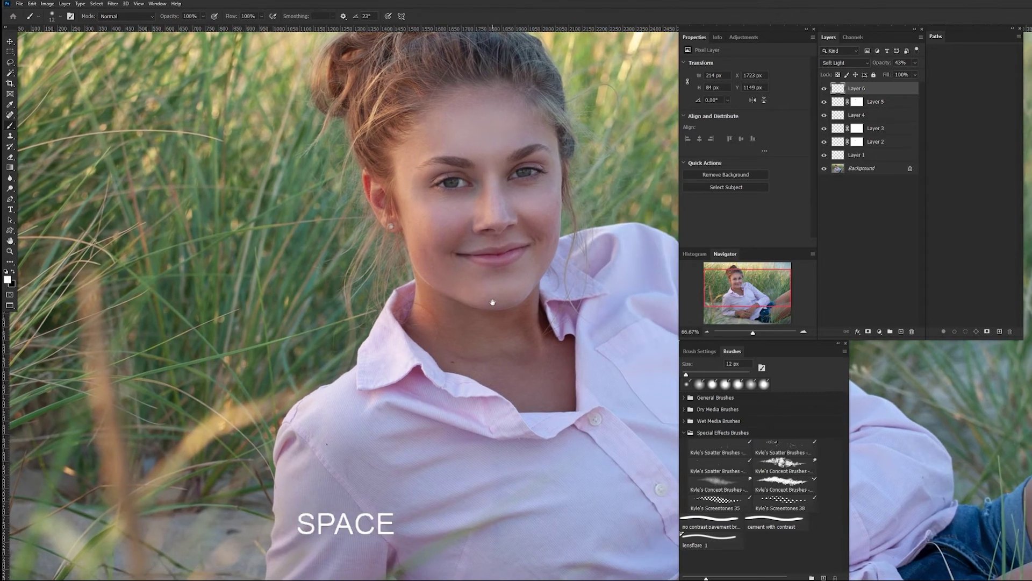
click(824, 88)
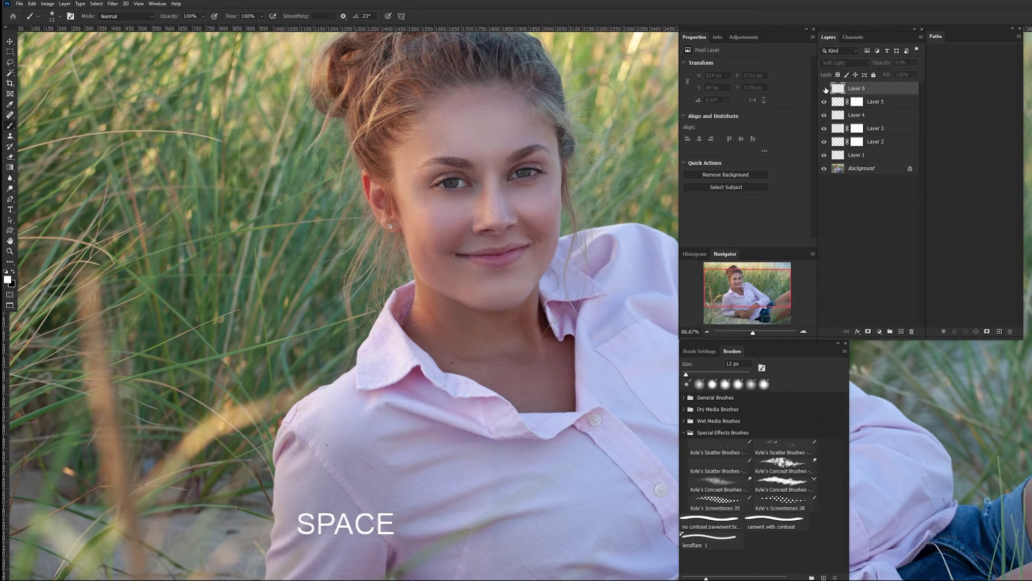
click(824, 88)
click(825, 88)
click(825, 88)
Add a layer mask to the lip layer and fade the highlight near the mouth corner with black at 41% flow
click(868, 332)
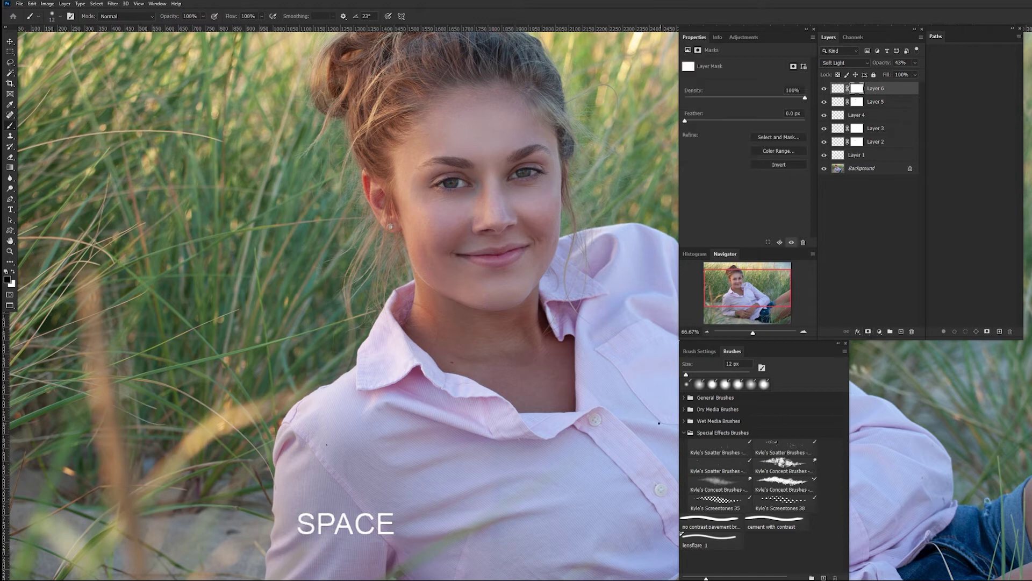
key(b)
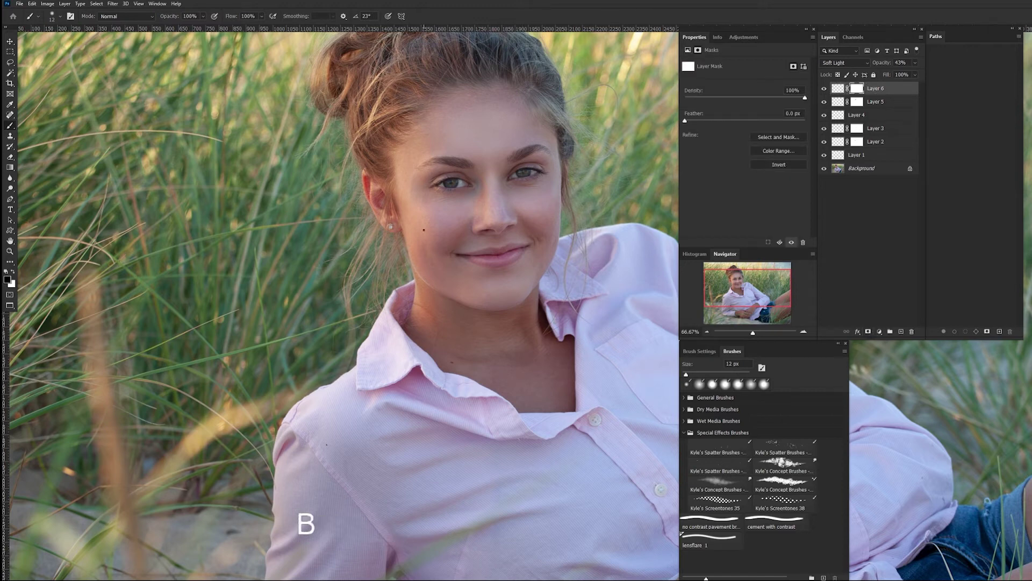
drag(438, 228, 468, 228)
drag(262, 20, 242, 34)
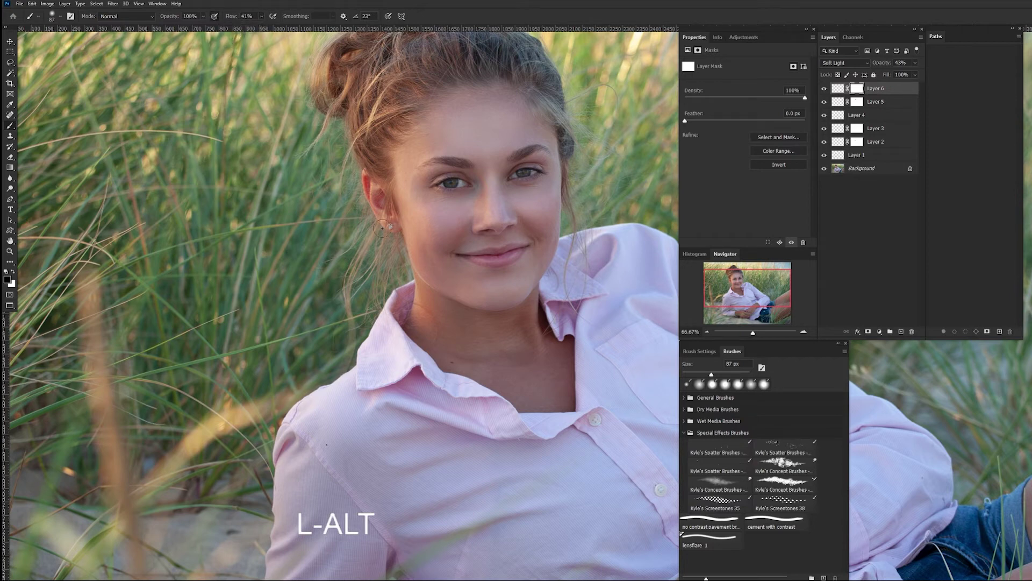
drag(468, 264, 462, 263)
Add a new layer above the lip layer and rename it "eyes"
key(space)
drag(556, 280, 557, 316)
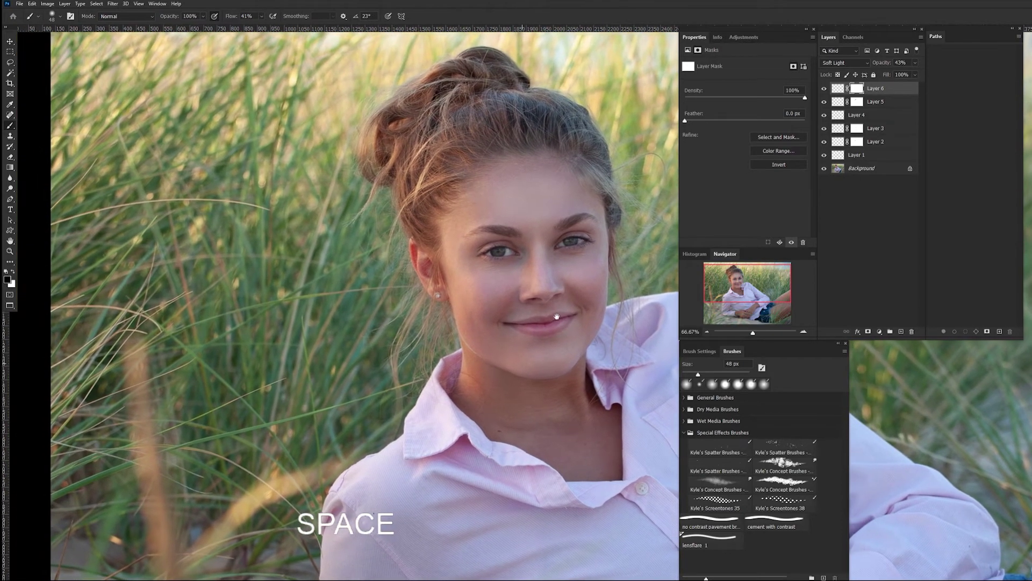
ctrl+click(557, 317)
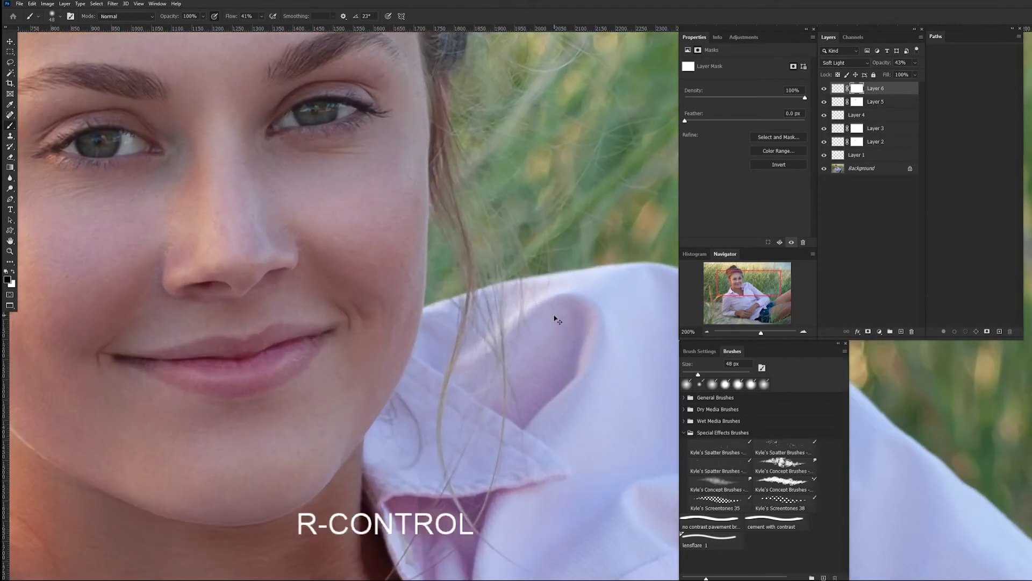
key(space)
drag(350, 237, 631, 305)
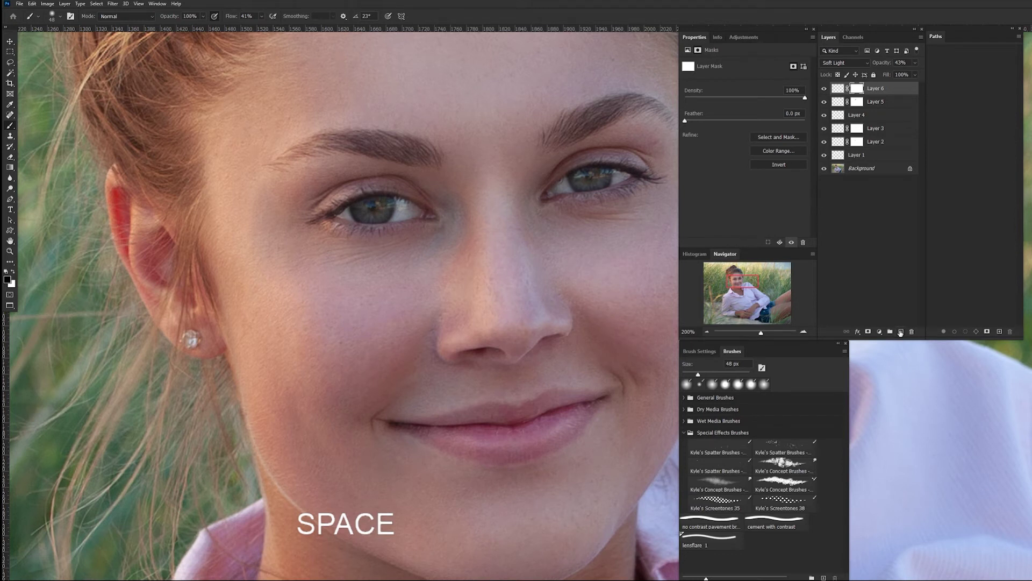
click(900, 332)
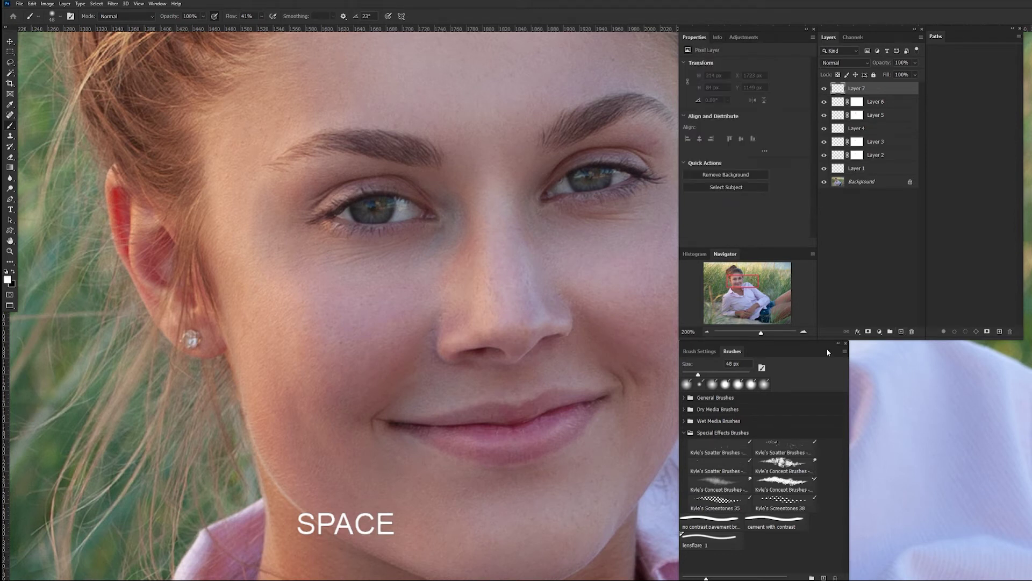
double_click(858, 88)
text(ey)
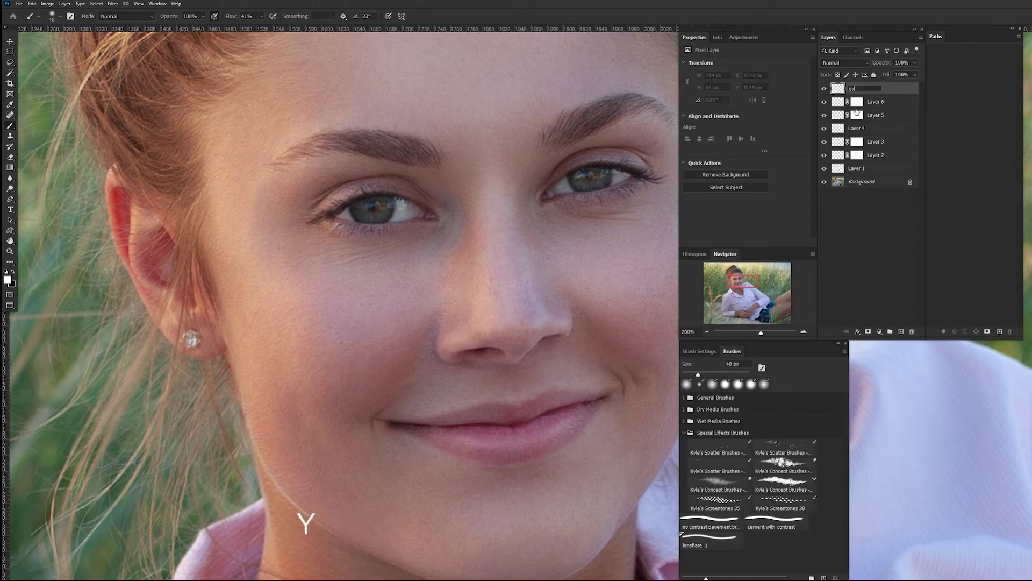
text(es)
click(863, 221)
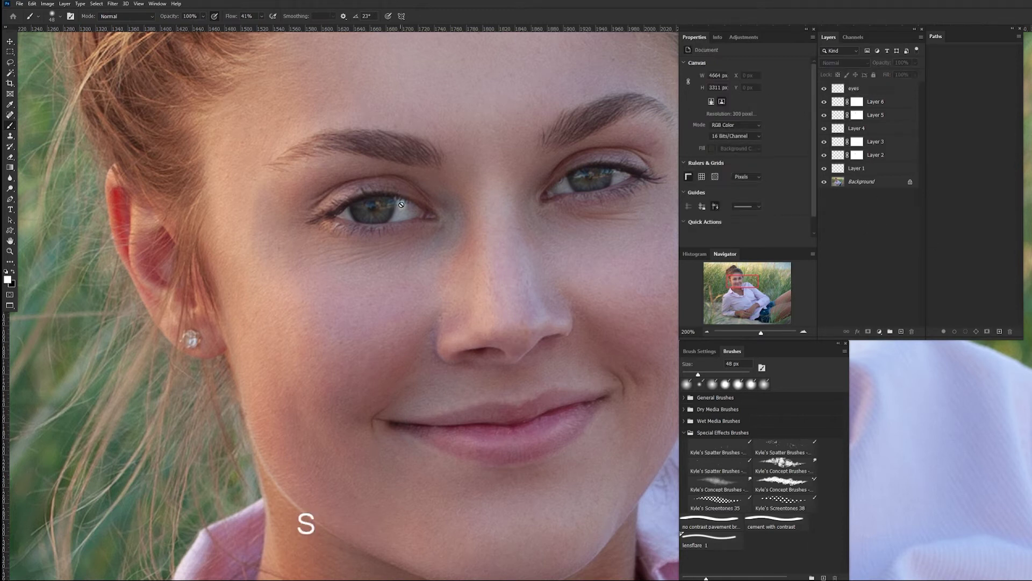
Paint a white arc over the lower iris of the image-left eye on the eyes layer, using a 14 px brush at 100% flow
key(b)
drag(262, 18, 287, 28)
click(855, 90)
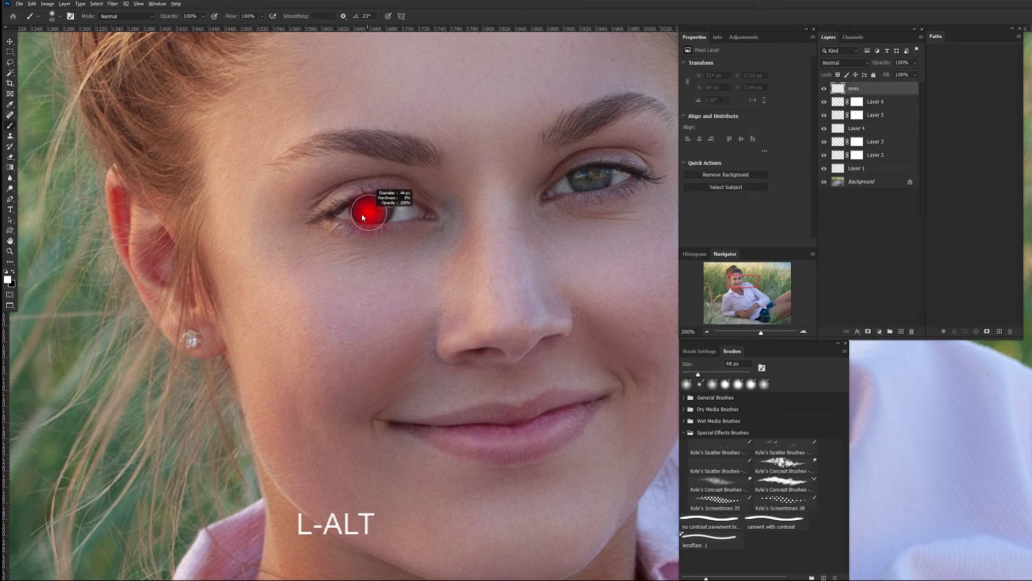
mouse_move(362, 216)
mouse_down()
mouse_move(372, 217)
mouse_move(374, 306)
mouse_move(376, 283)
mouse_up()
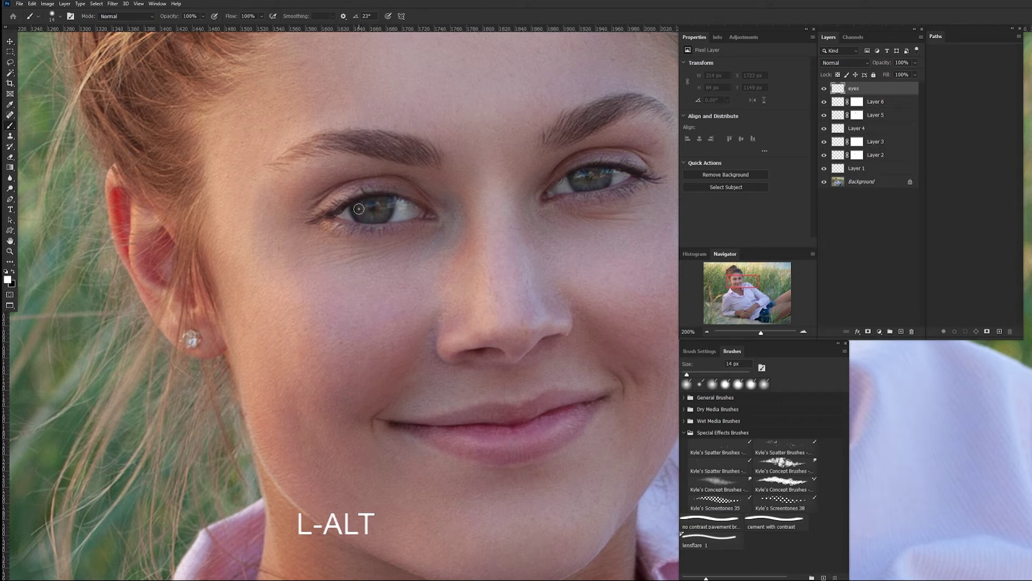
mouse_move(357, 205)
mouse_down()
mouse_move(378, 218)
mouse_move(384, 204)
mouse_up()
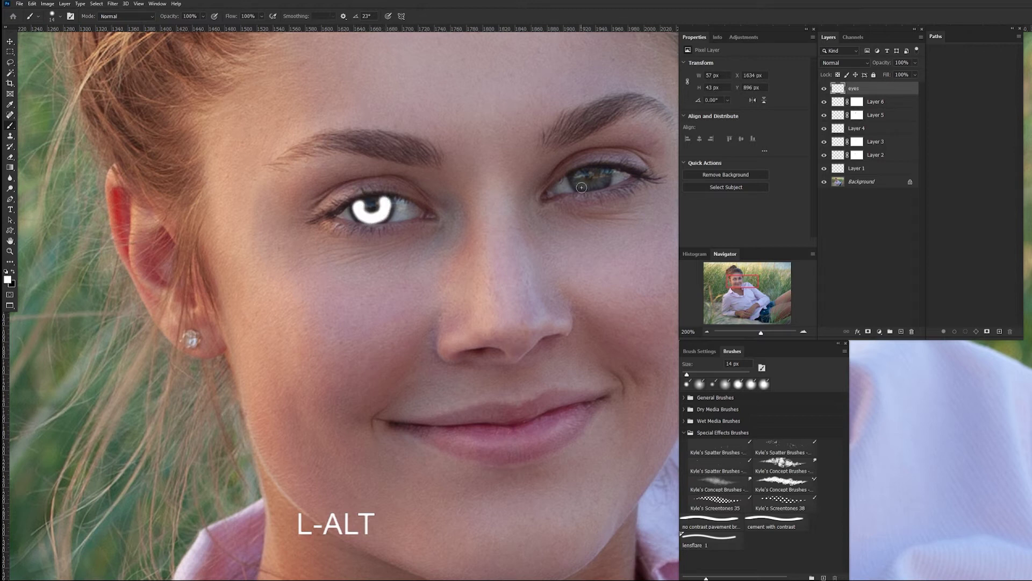
Paint a white arc over the lower iris of the image-right eye and set the eyes layer to Overlay
mouse_move(576, 173)
mouse_down()
mouse_move(602, 172)
mouse_move(571, 185)
mouse_move(589, 192)
mouse_move(578, 183)
mouse_move(605, 177)
mouse_up()
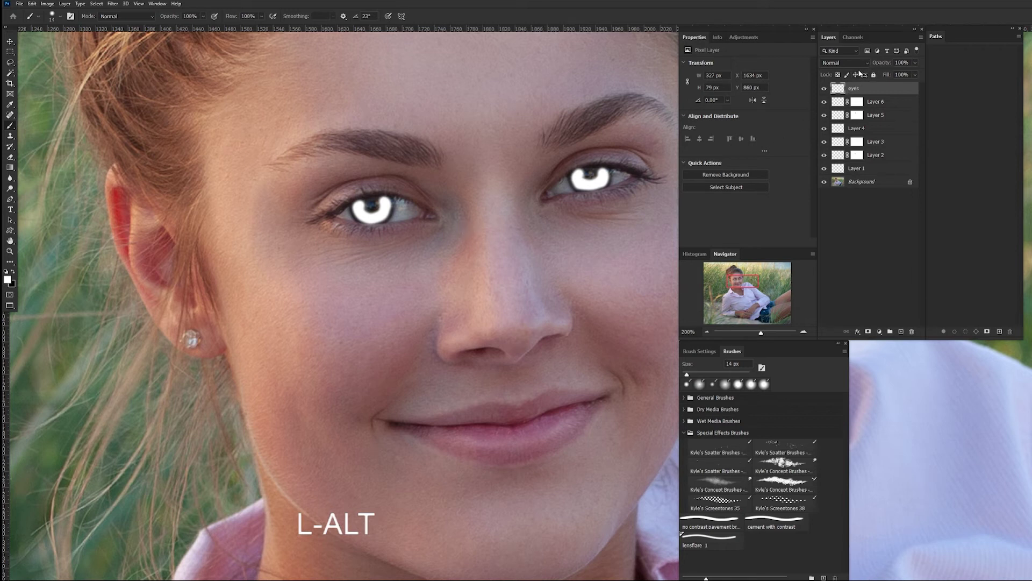
click(867, 66)
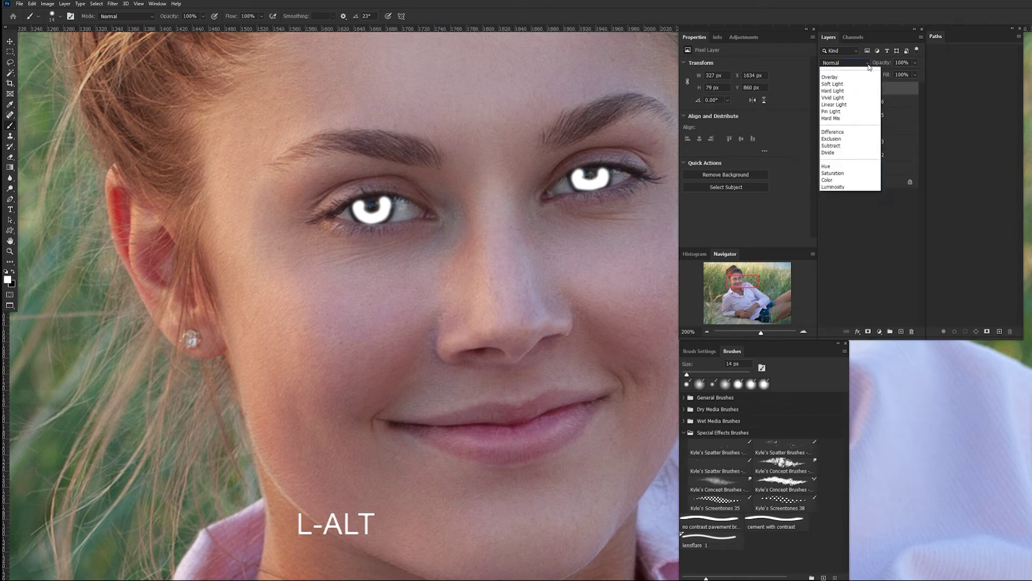
click(850, 174)
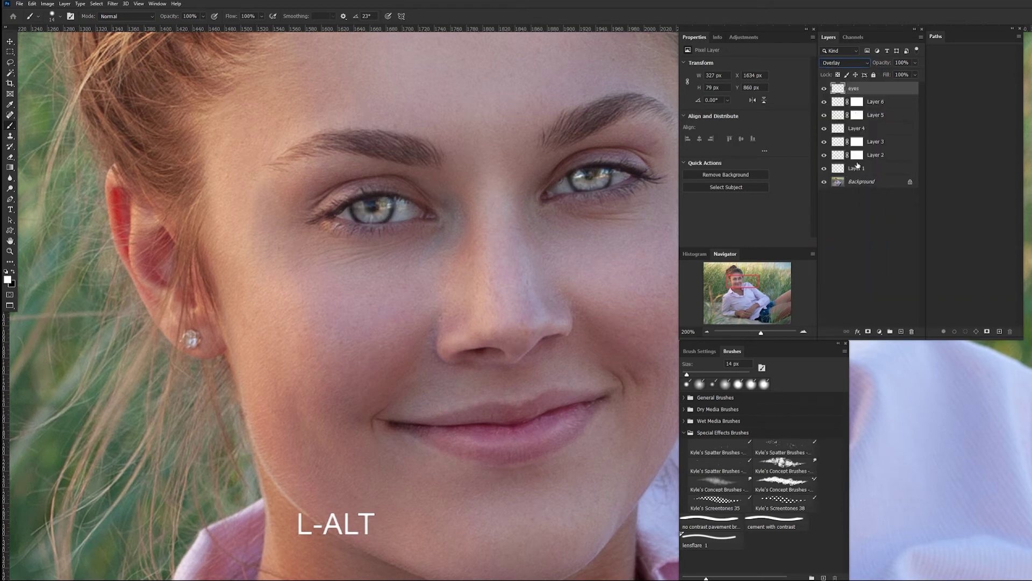
key(ctrl+alt+0)
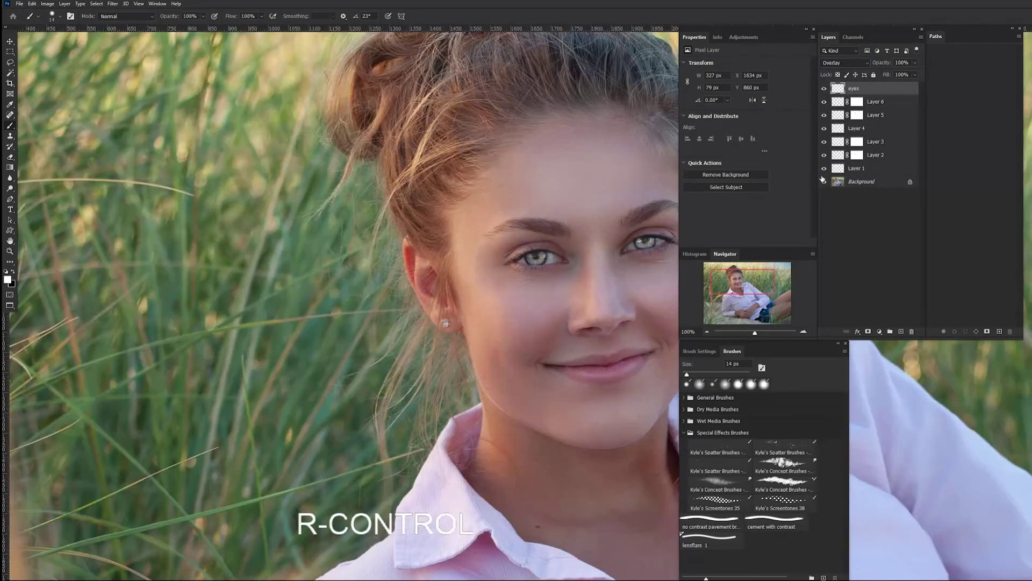
key(space)
drag(597, 290, 510, 269)
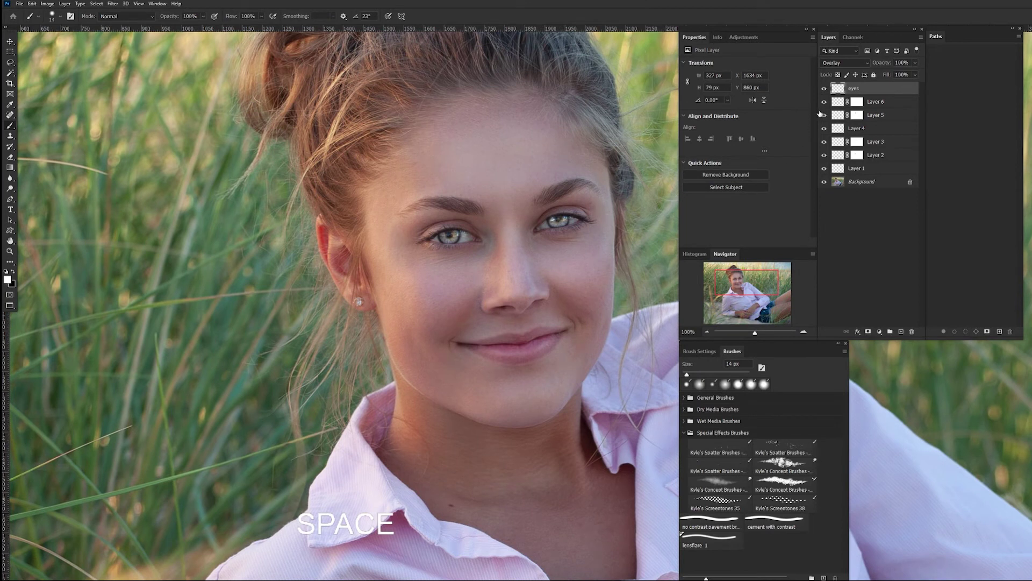
Set the eyes layer to Soft Light at 16% opacity and compare the image with and without it
click(867, 64)
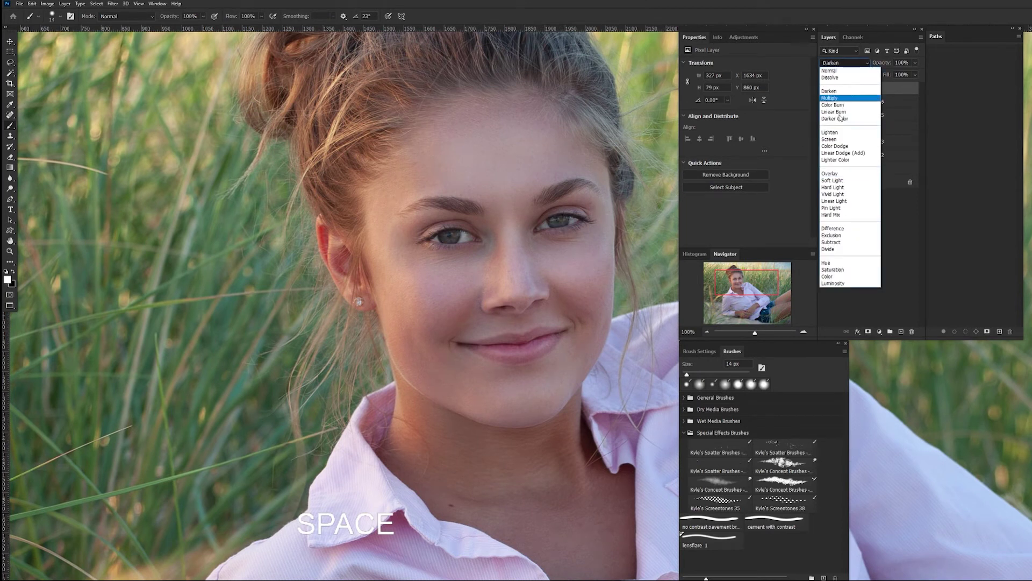
click(831, 178)
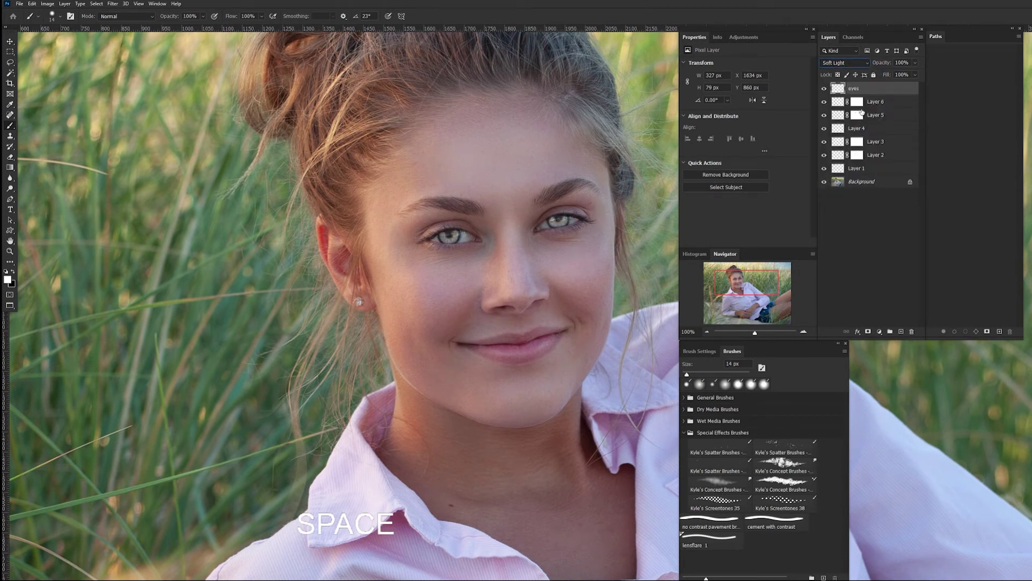
click(916, 64)
drag(915, 74, 902, 76)
drag(898, 76, 886, 77)
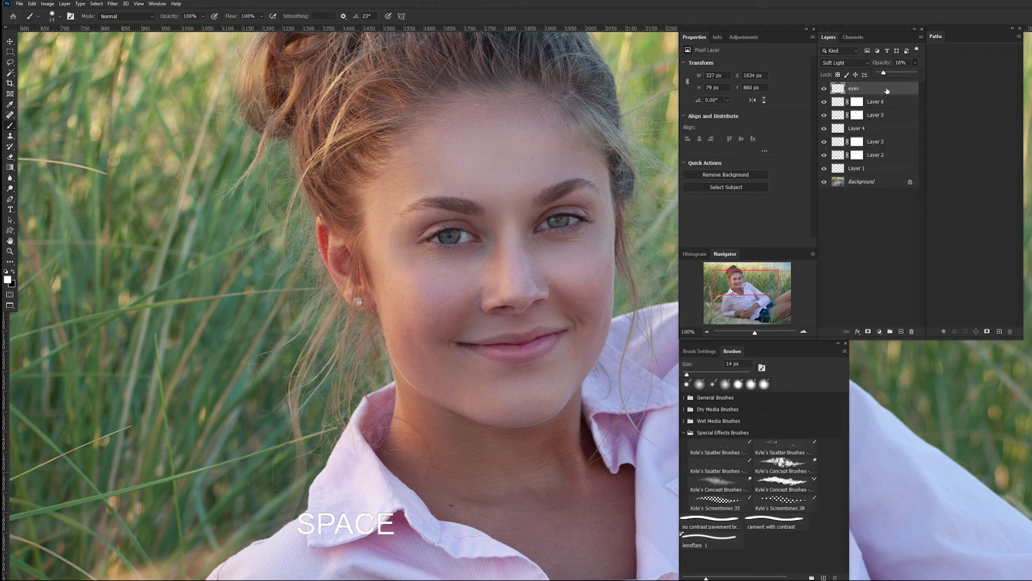
key(ctrl+minus)
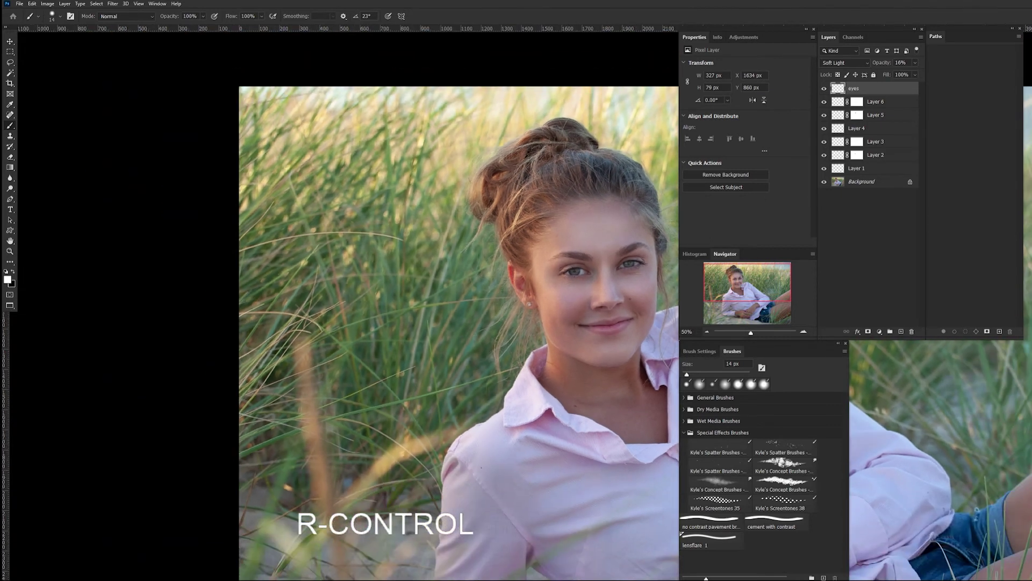
drag(595, 318, 500, 283)
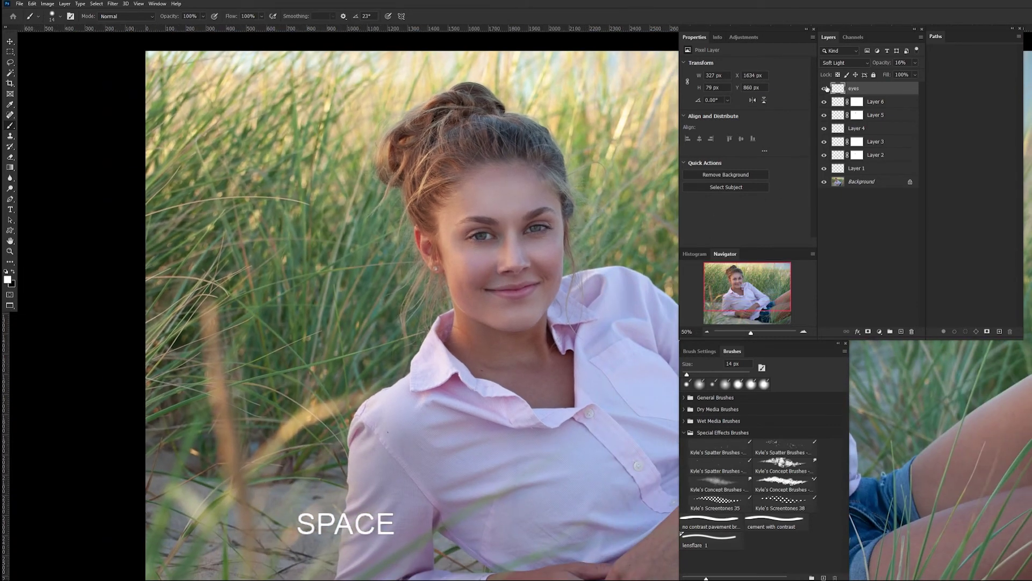
click(825, 88)
click(824, 89)
drag(518, 285, 483, 253)
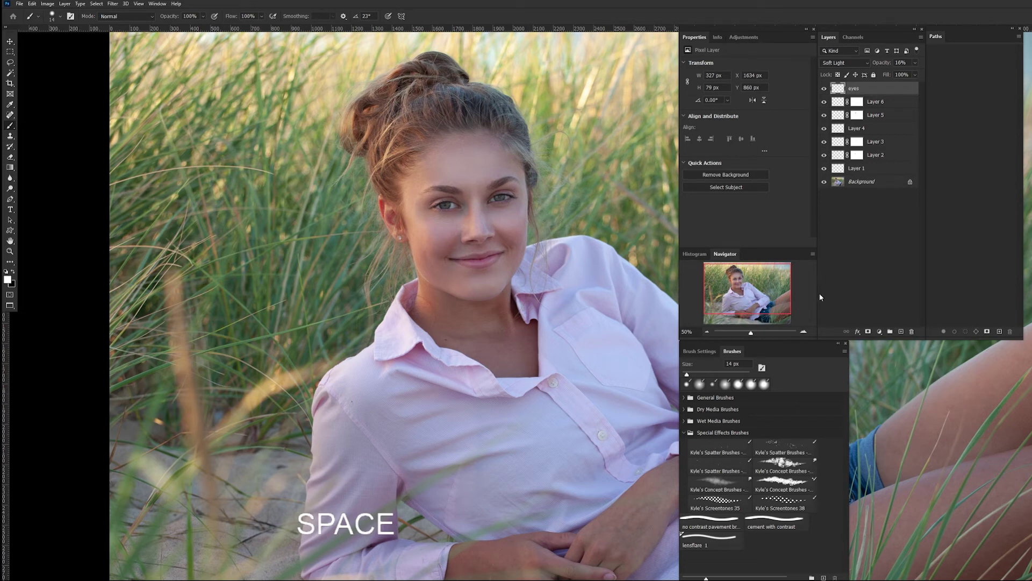
Add a new layer above the eyes layer and shade the sides of the nose with black at 38% flow
click(901, 332)
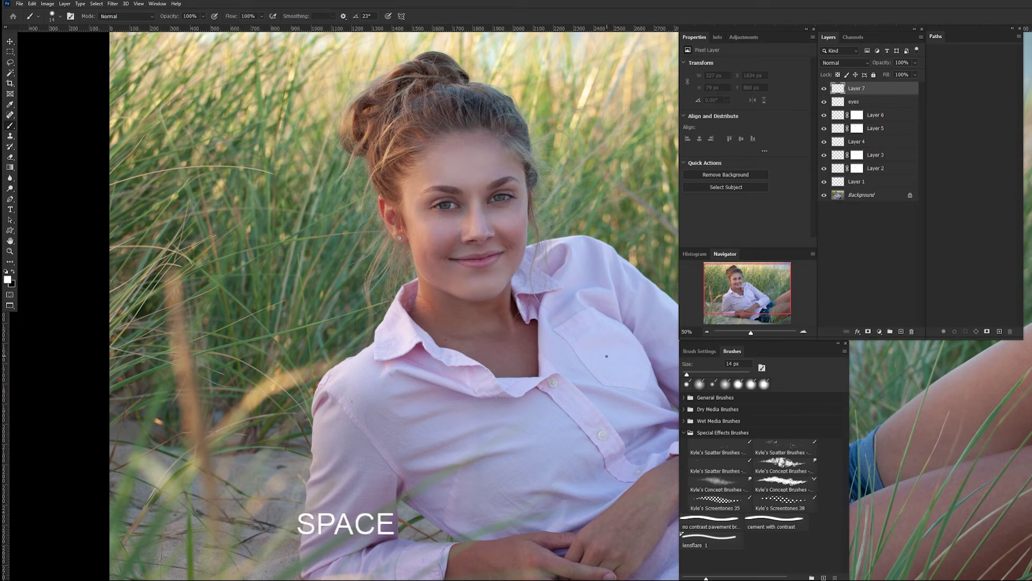
key(b)
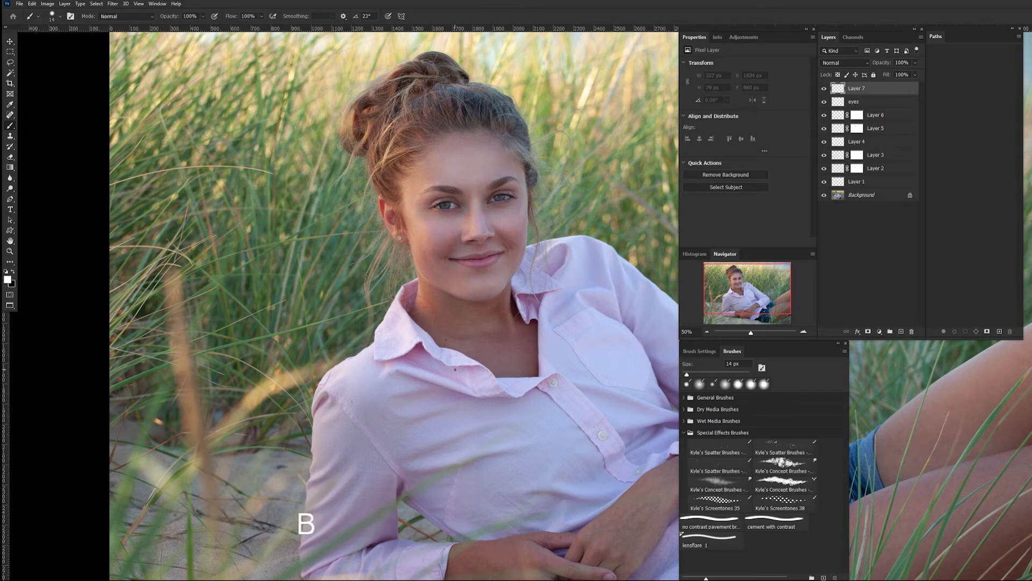
key(x)
drag(262, 18, 240, 39)
drag(428, 205, 452, 206)
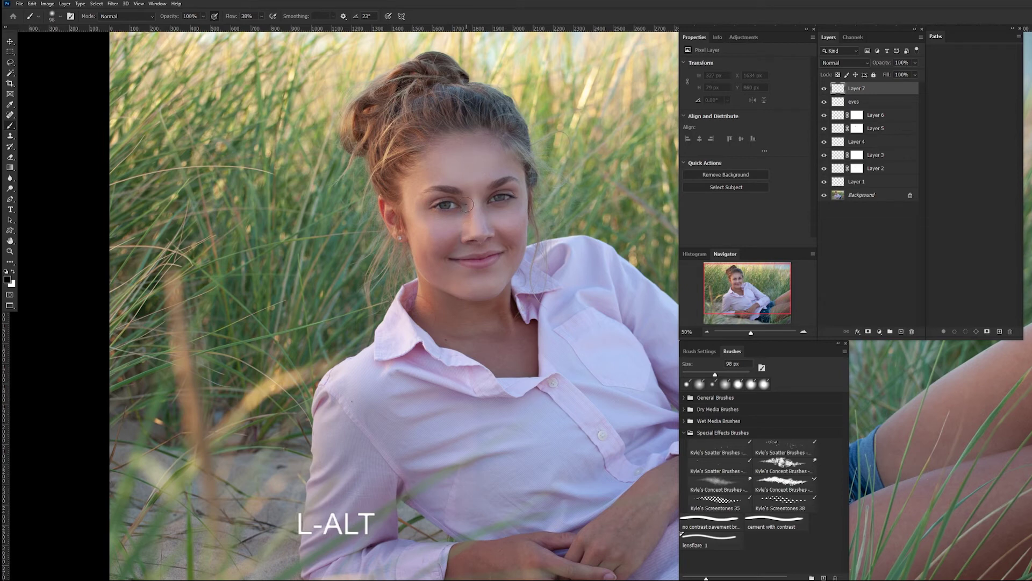
mouse_move(473, 210)
mouse_down()
mouse_move(466, 245)
mouse_move(491, 214)
mouse_move(482, 198)
mouse_move(497, 230)
mouse_move(487, 207)
mouse_move(448, 273)
mouse_up()
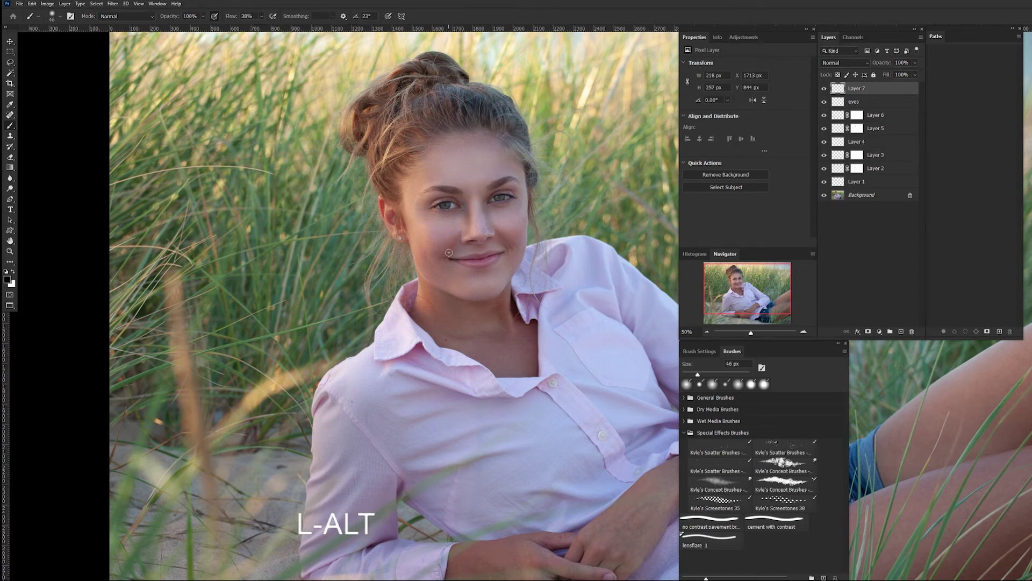
mouse_move(465, 251)
mouse_down()
mouse_move(483, 250)
mouse_move(455, 251)
mouse_up()
key(ctrl+z)
drag(494, 272, 489, 272)
key(ctrl+z)
Shade under the chin, along the jaw and around the temples in black with a 198 px brush at 38% flow
drag(468, 293, 434, 296)
key(Tab)
key(Tab)
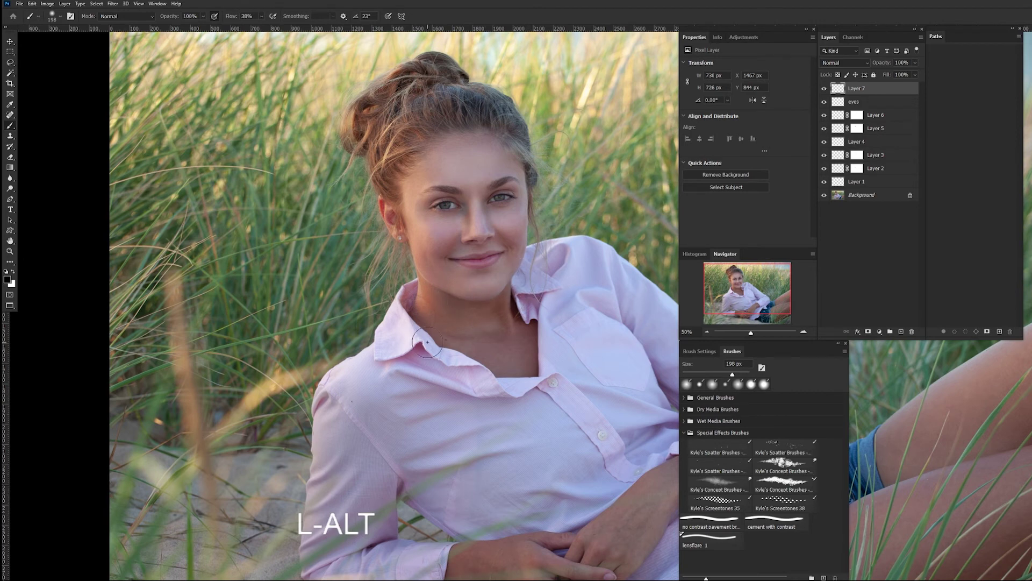
mouse_move(436, 261)
mouse_down()
mouse_move(407, 227)
mouse_move(424, 277)
mouse_up()
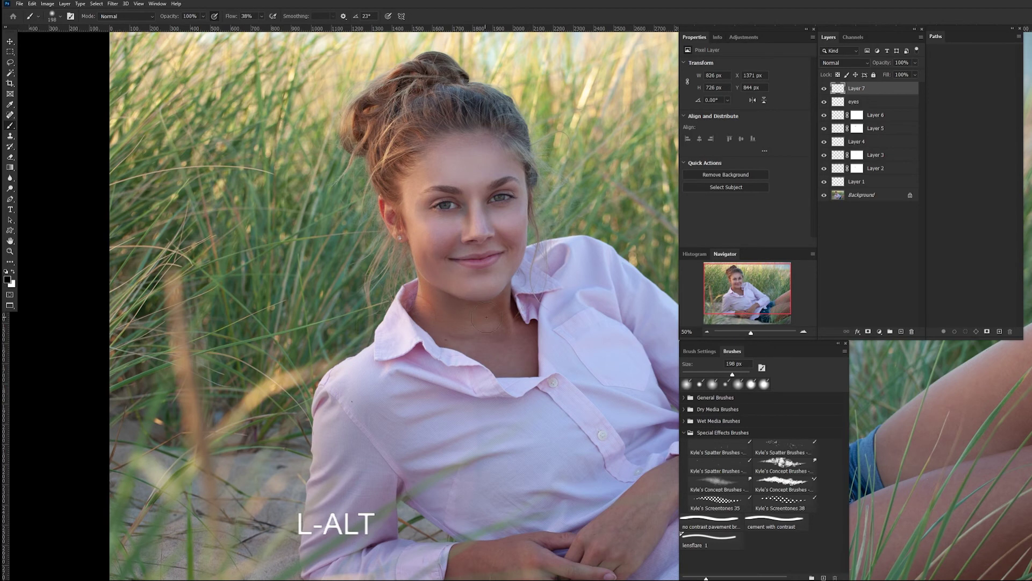
key(ctrl+z)
key(ctrl+z)
drag(530, 183, 543, 196)
drag(426, 173, 420, 181)
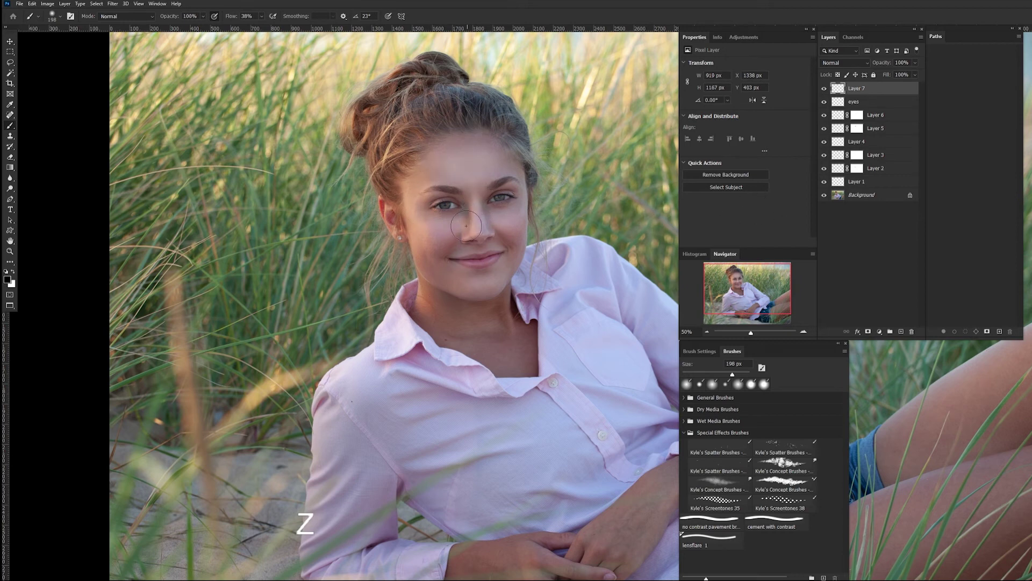
Set the shading layer to Soft Light and compare the image with and without it
click(866, 63)
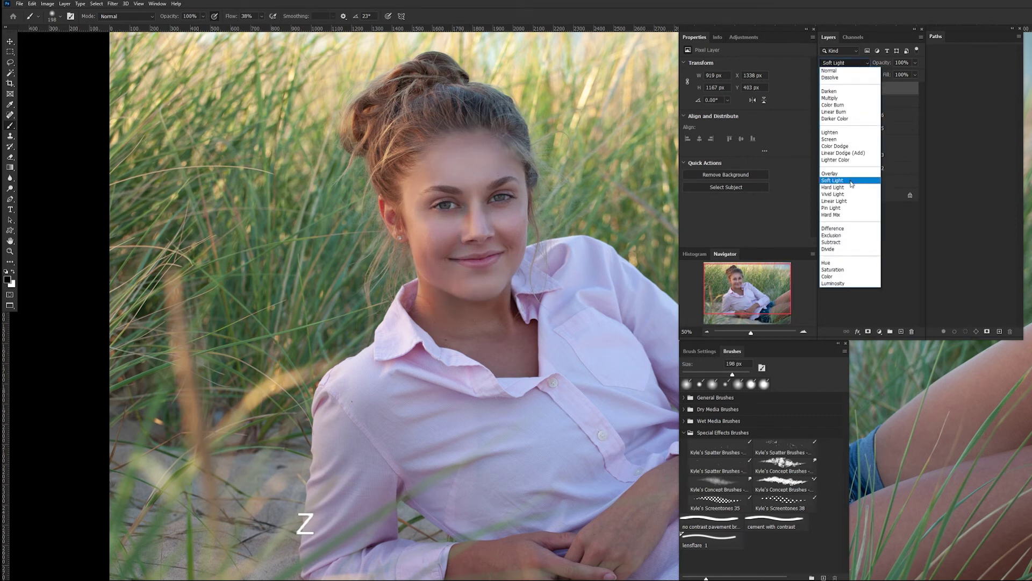
click(851, 181)
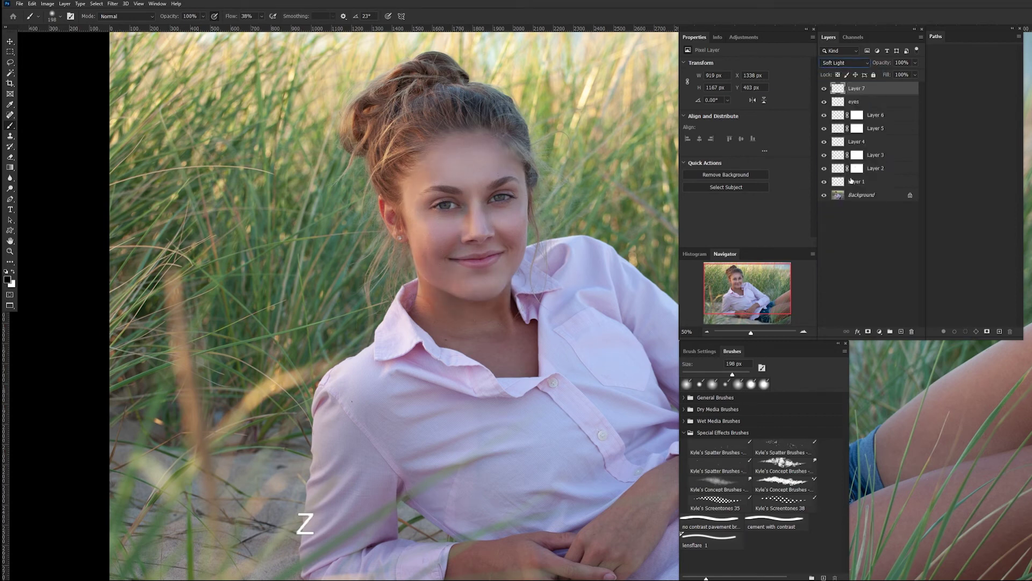
click(825, 89)
click(826, 90)
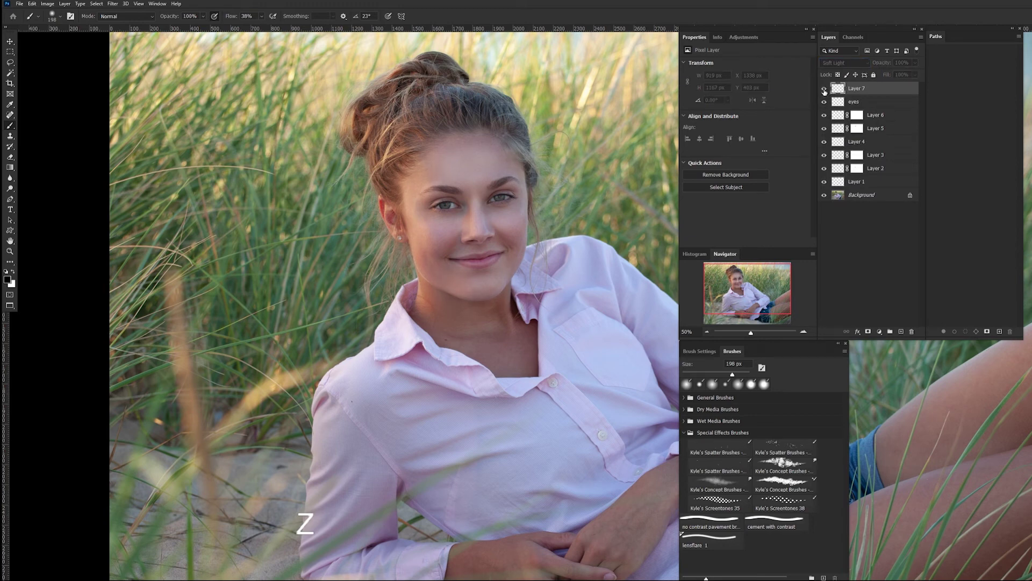
click(825, 90)
click(825, 90)
click(823, 89)
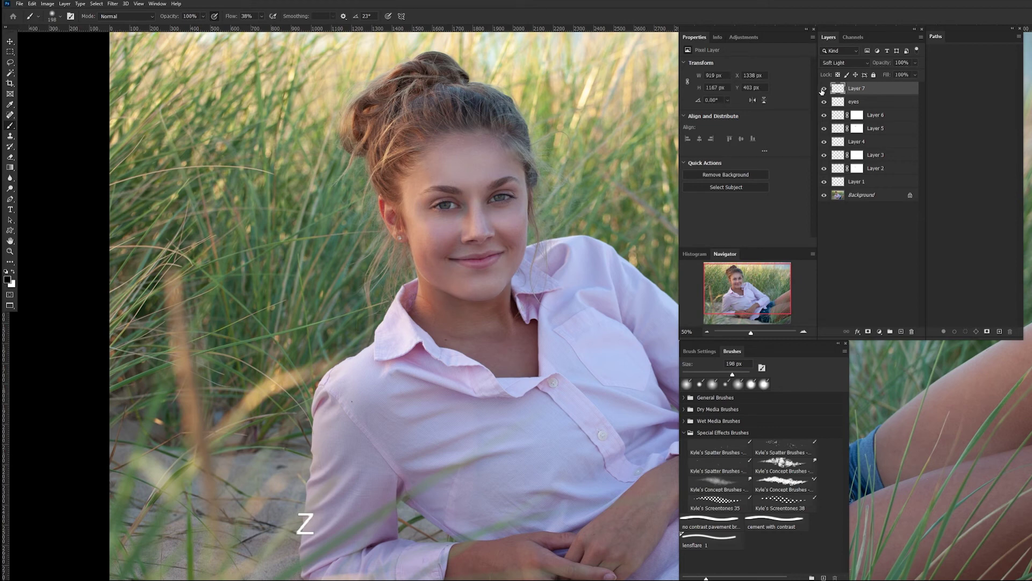
click(825, 89)
click(825, 90)
click(824, 89)
click(824, 89)
Add a layer mask to the shading layer and fade part of the shading with black at 38% flow
click(869, 331)
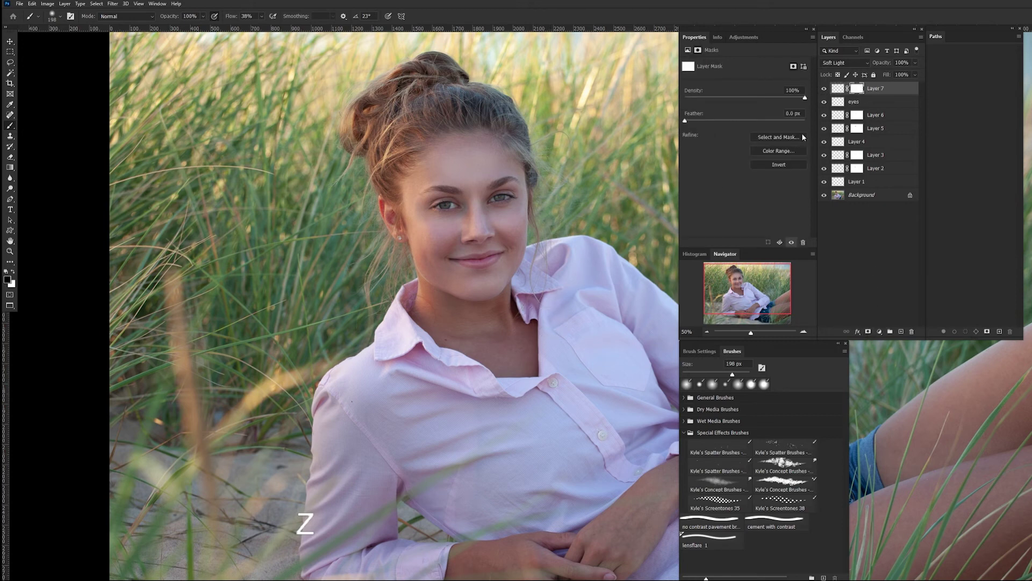
key(b)
key(b)
key(ctrl+minus)
key(ctrl+minus)
ctrl+click(444, 308)
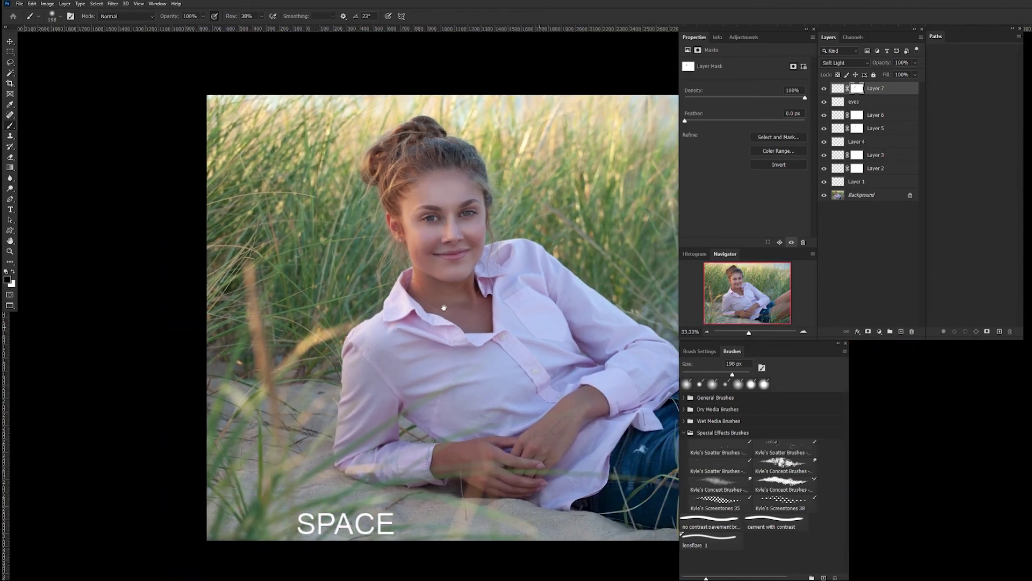
Move the eyes layer to the top of the stack and group Layer 7 through Layer 1 beneath it
click(863, 183)
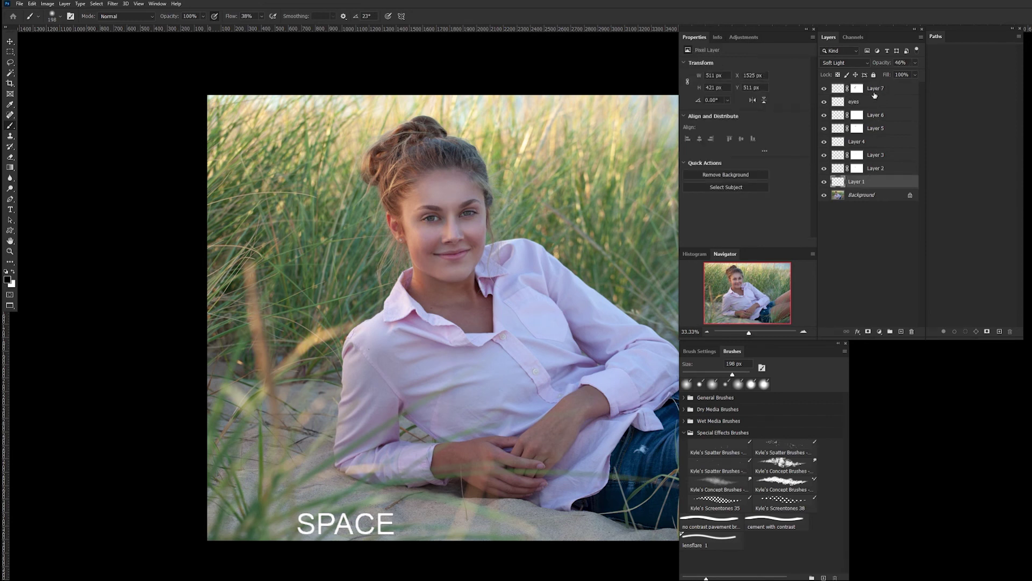
drag(869, 103, 888, 87)
click(882, 102)
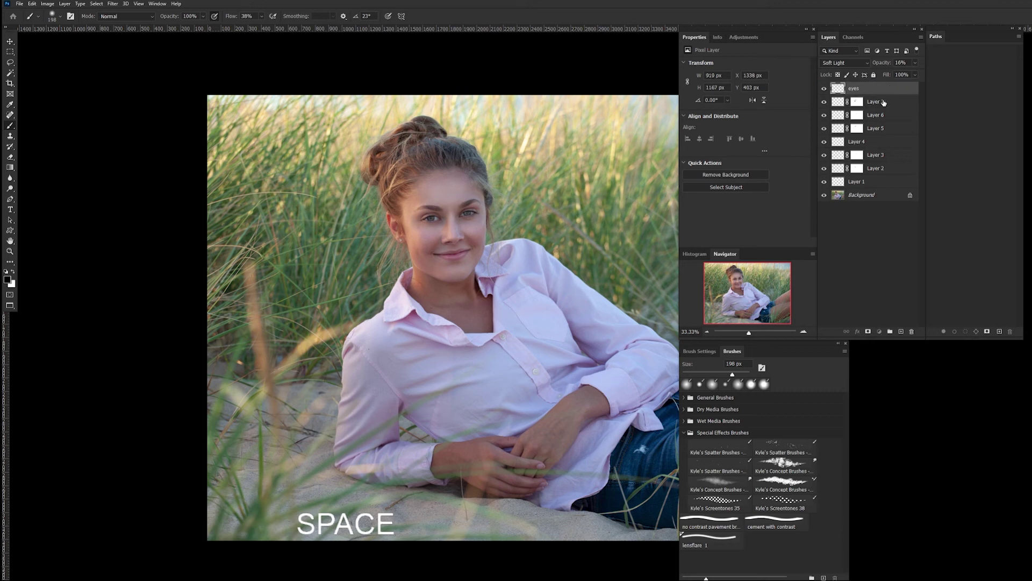
shift+click(882, 185)
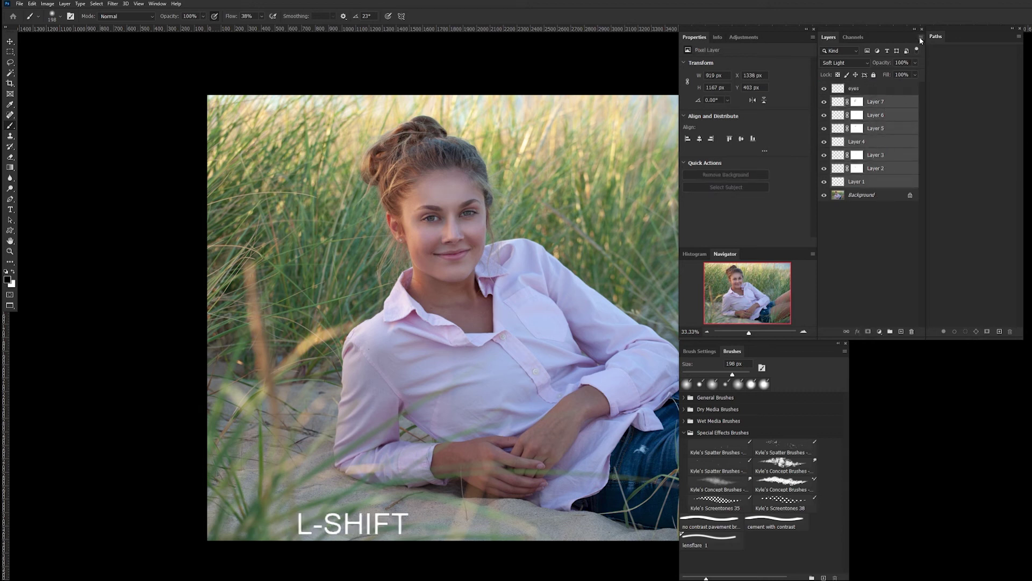
shift+click(891, 332)
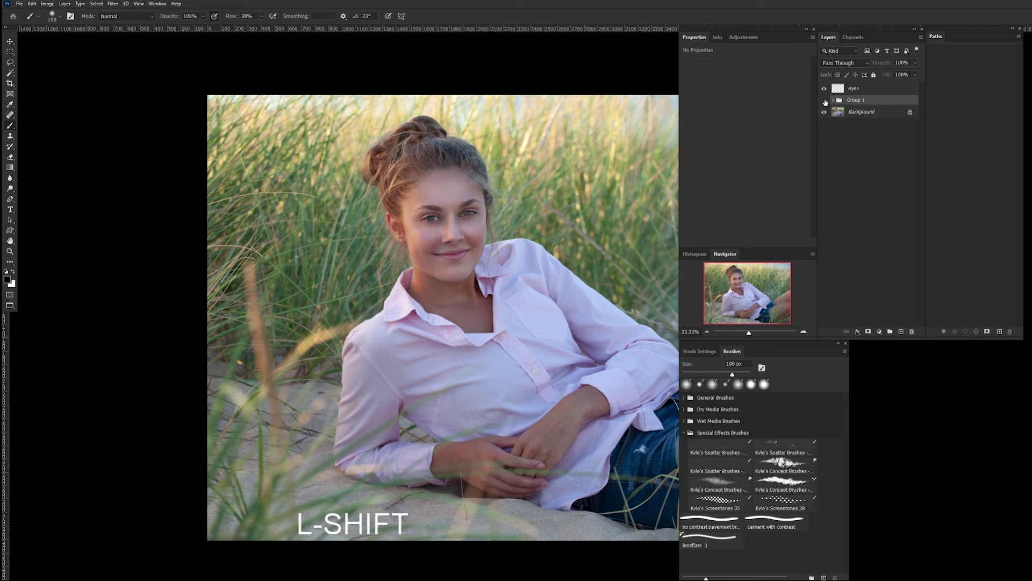
Compare the portrait with and without the grouped highlight and shading layers by repeatedly switching the group's visibility
click(824, 101)
click(824, 101)
click(825, 101)
click(825, 101)
click(824, 101)
click(825, 101)
click(824, 101)
click(825, 101)
click(824, 101)
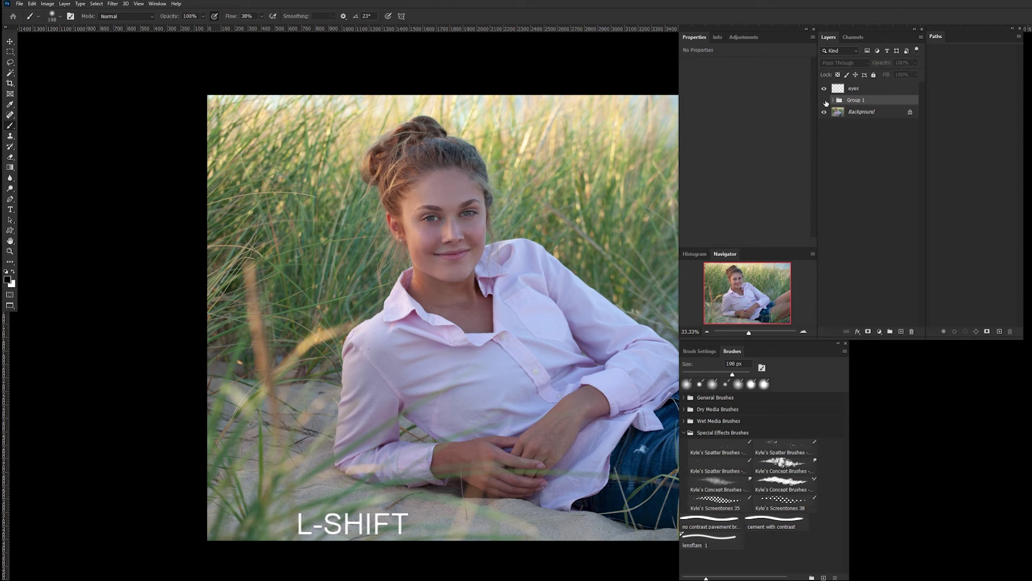
click(824, 101)
click(824, 101)
click(825, 102)
click(825, 102)
click(825, 102)
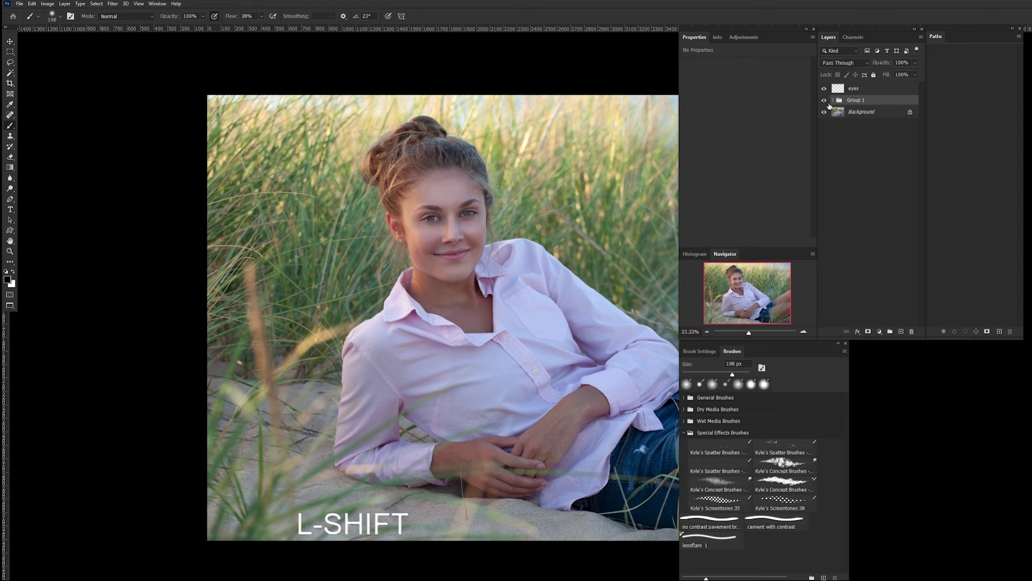
Expand the group, lower Layer 1's opacity to 34% and check the individual layers' effect on the face
click(833, 100)
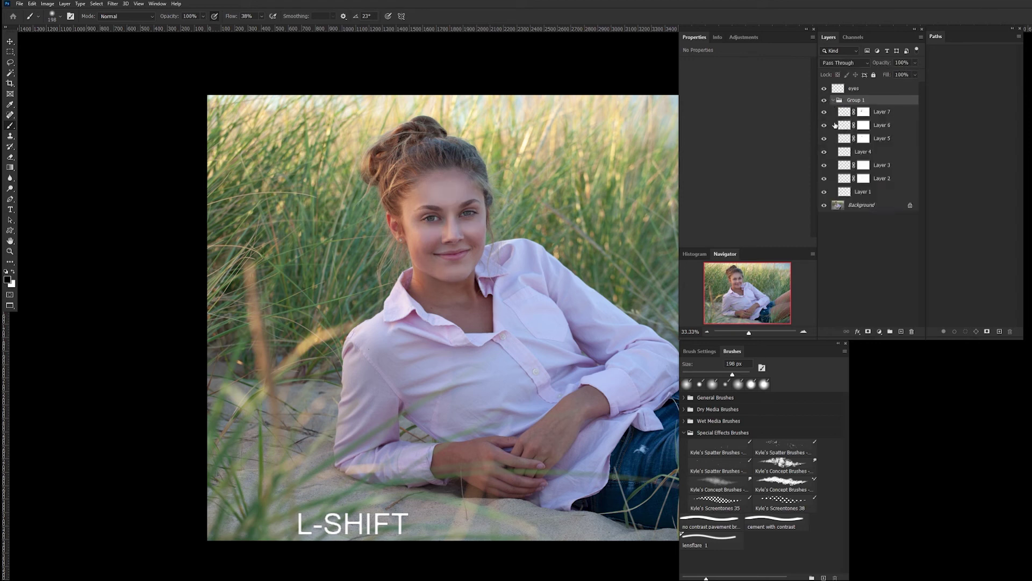
click(825, 192)
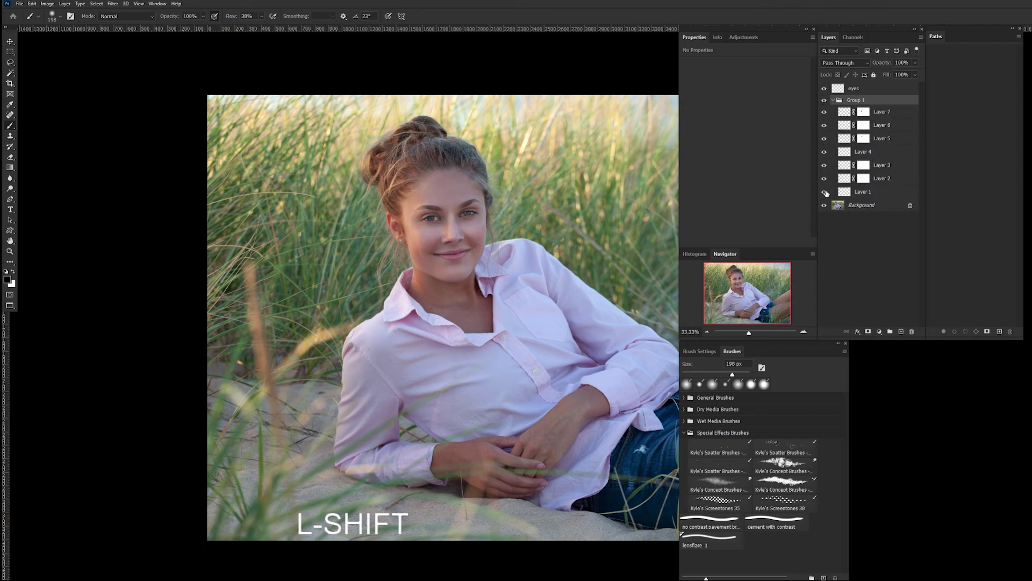
click(863, 192)
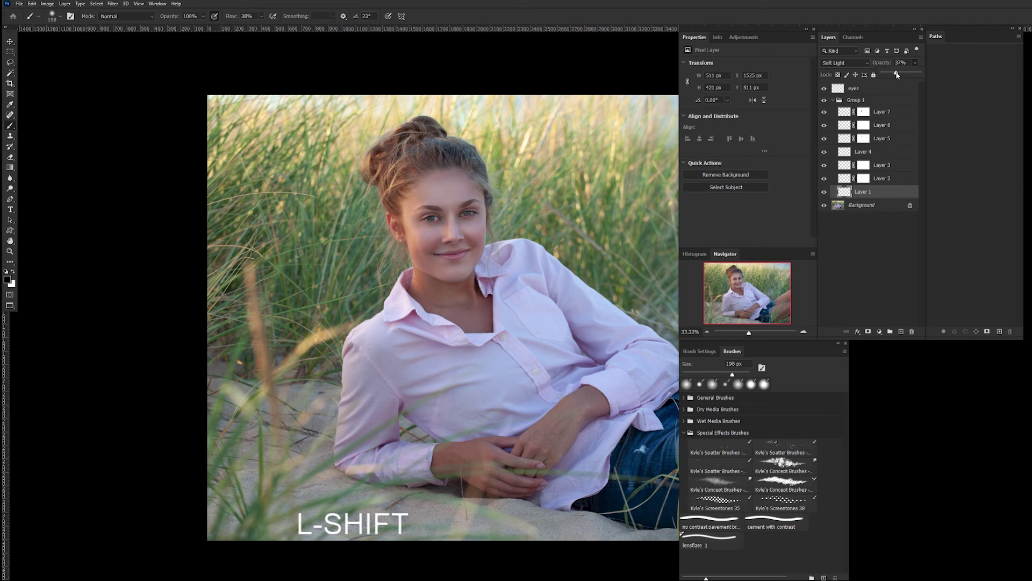
drag(895, 75, 897, 76)
click(829, 192)
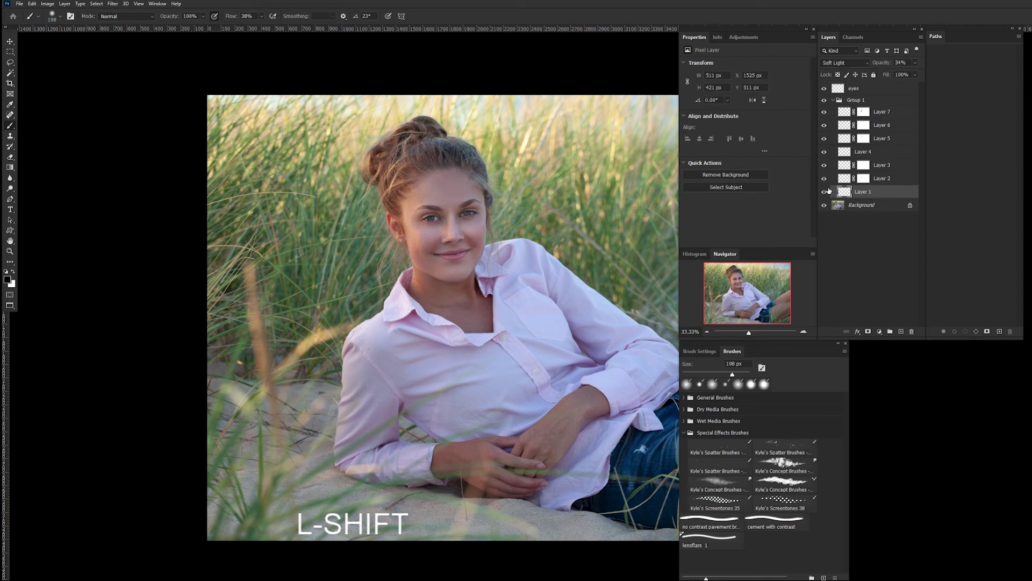
click(829, 192)
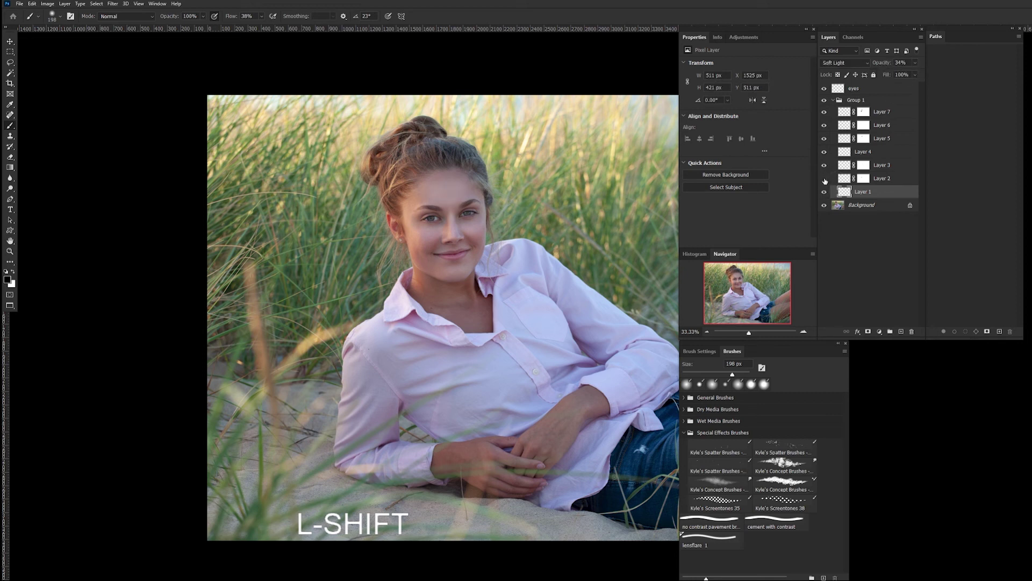
Check Layer 2 and Layer 3 in the group and lower the opacity of each slightly
click(825, 179)
click(845, 179)
click(914, 64)
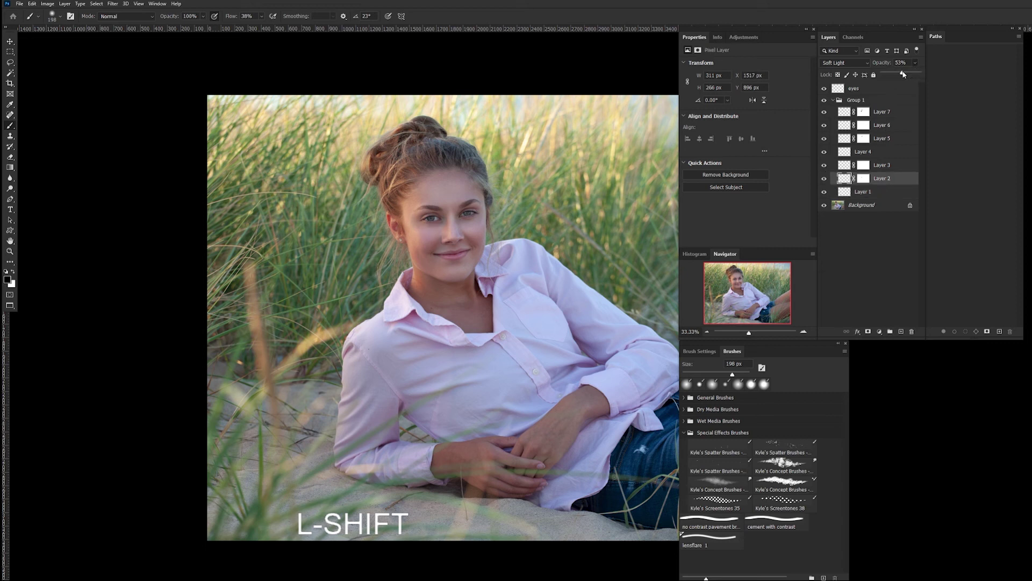
drag(904, 75, 900, 75)
click(848, 167)
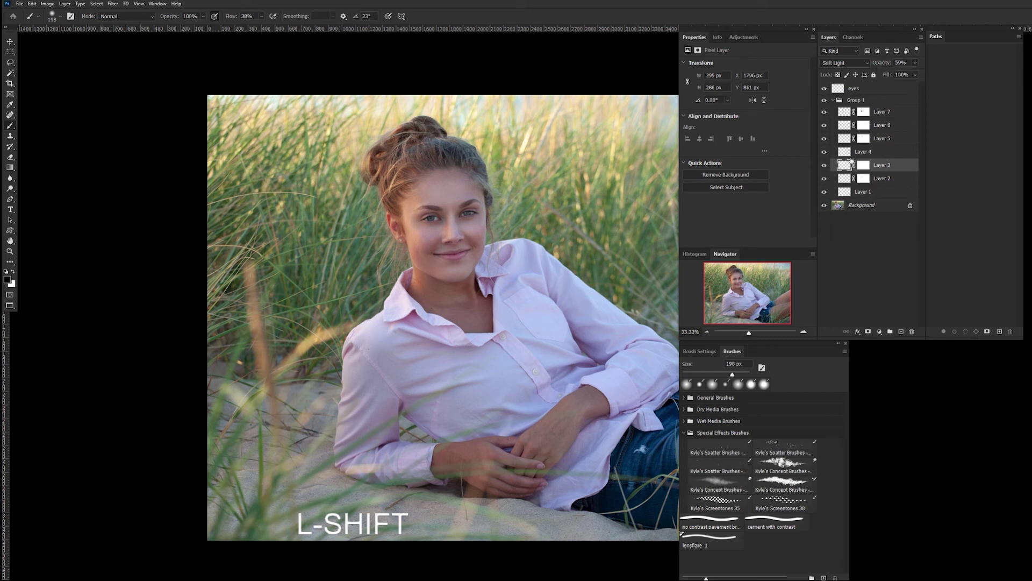
click(826, 166)
drag(904, 75, 899, 75)
Compare the face with and without Layer 4 and Layer 5, and lower Layer 5's opacity to 65%
click(825, 153)
click(826, 153)
click(825, 139)
click(824, 140)
click(823, 141)
click(822, 141)
click(888, 136)
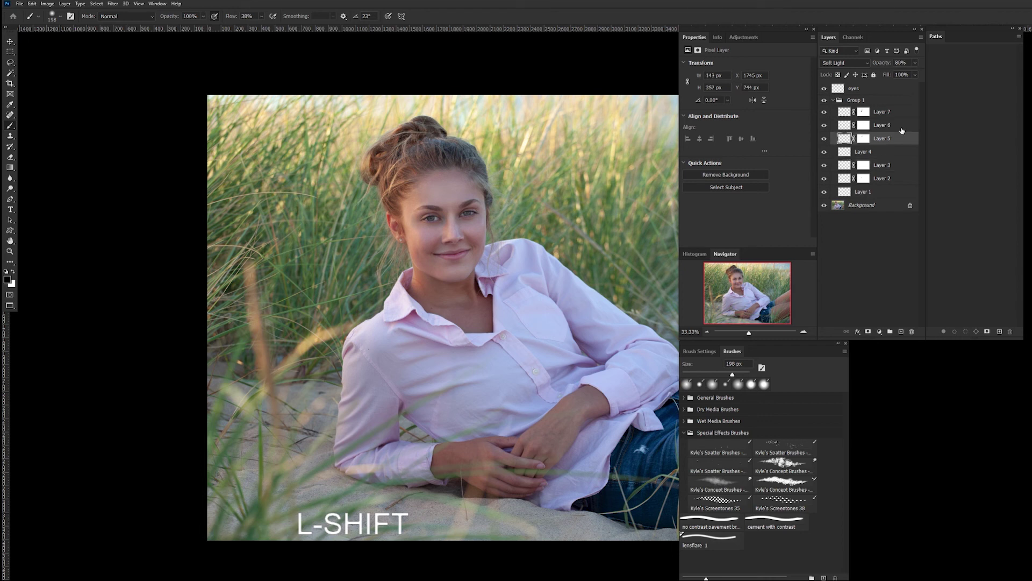
click(914, 62)
drag(914, 74, 908, 75)
Compare the portrait before and after the reduced opacities by repeatedly switching Group 1's visibility
click(825, 101)
click(825, 102)
click(825, 103)
click(826, 102)
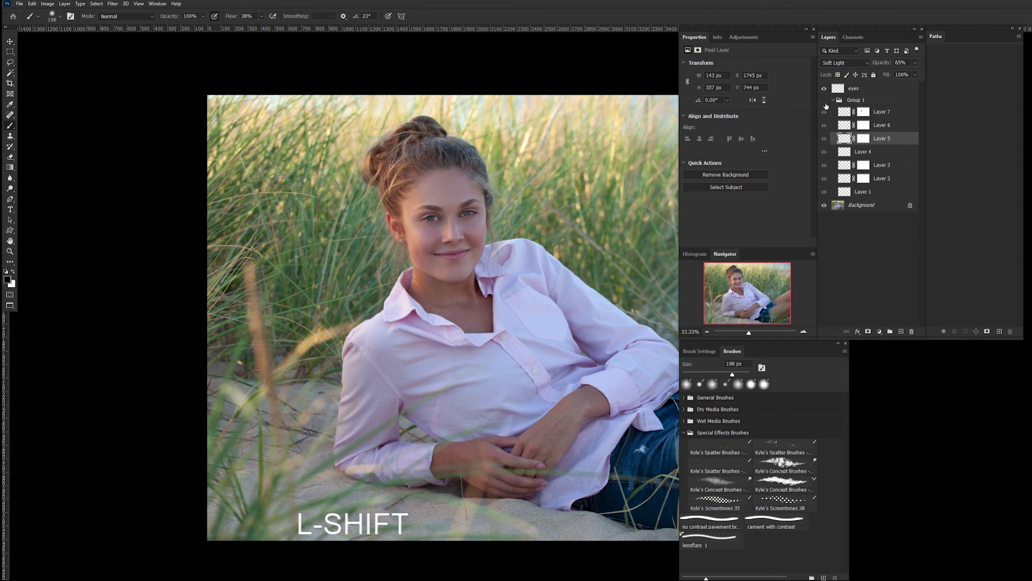
click(825, 103)
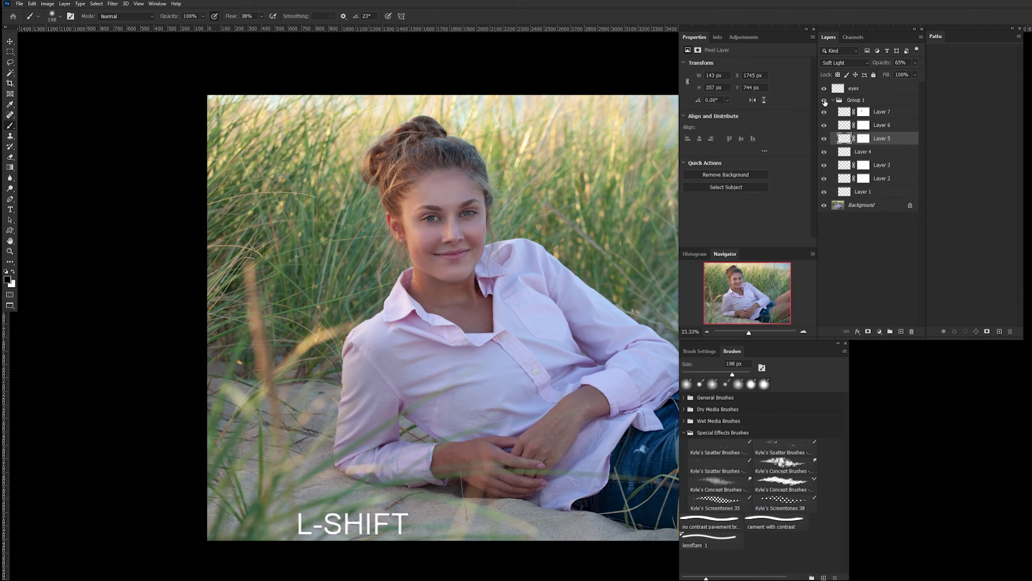
click(825, 102)
click(825, 101)
View the whole portrait, return to windowed display and bring the _MG_3453.psd document to the front
key(ctrl)
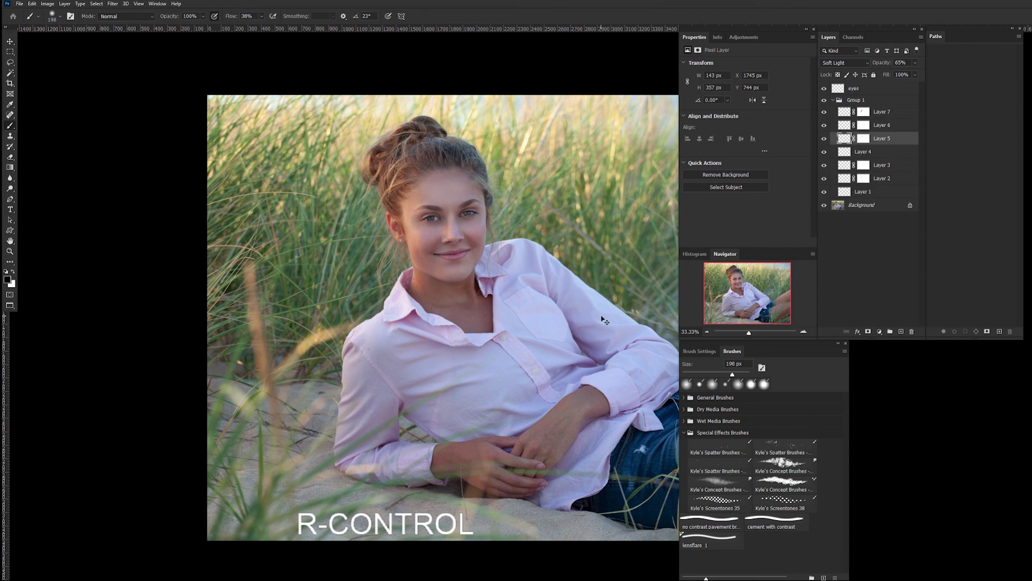
scroll(600, 320, down, 1)
scroll(601, 320, down, 1)
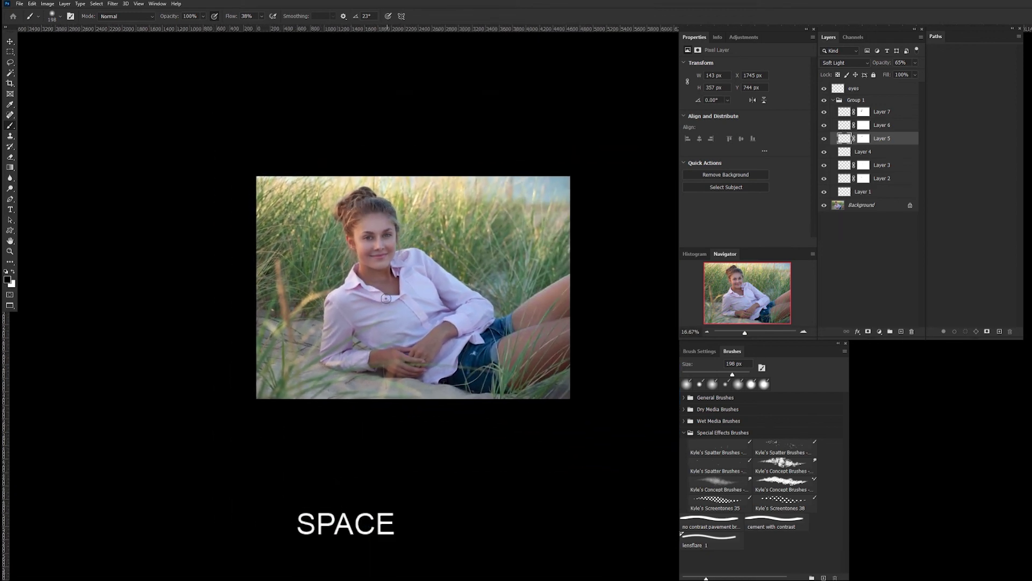
key(f)
key(f)
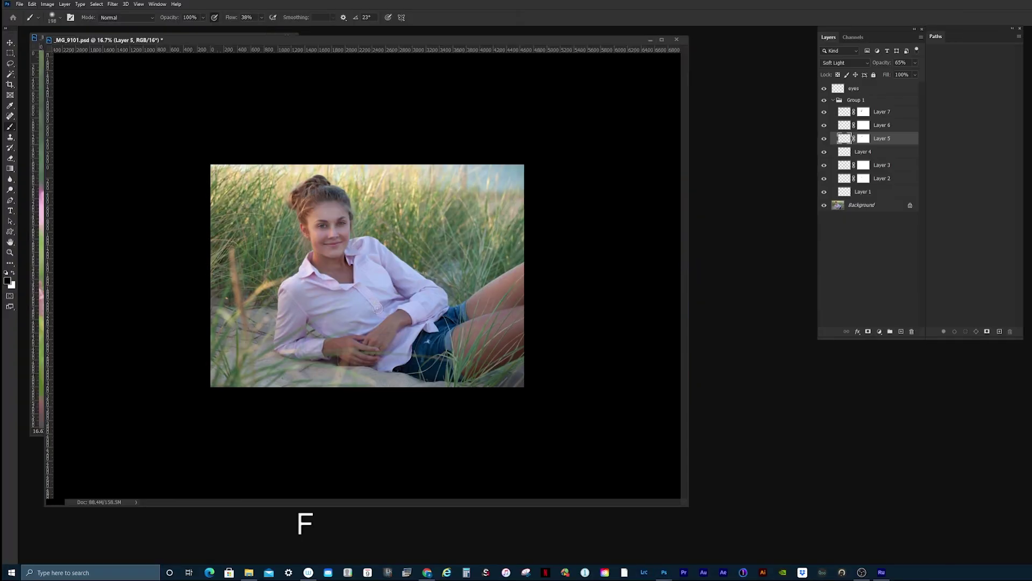
drag(356, 41, 361, 78)
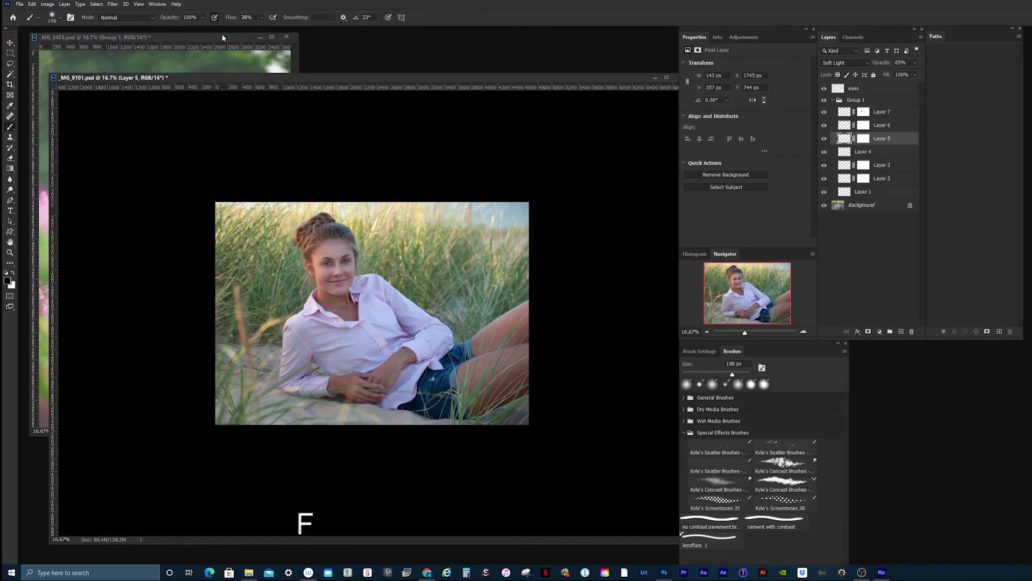
drag(234, 39, 425, 81)
Show _MG_3453.psd in full-screen mode, enlarged on the woman's face and upper body
key(f)
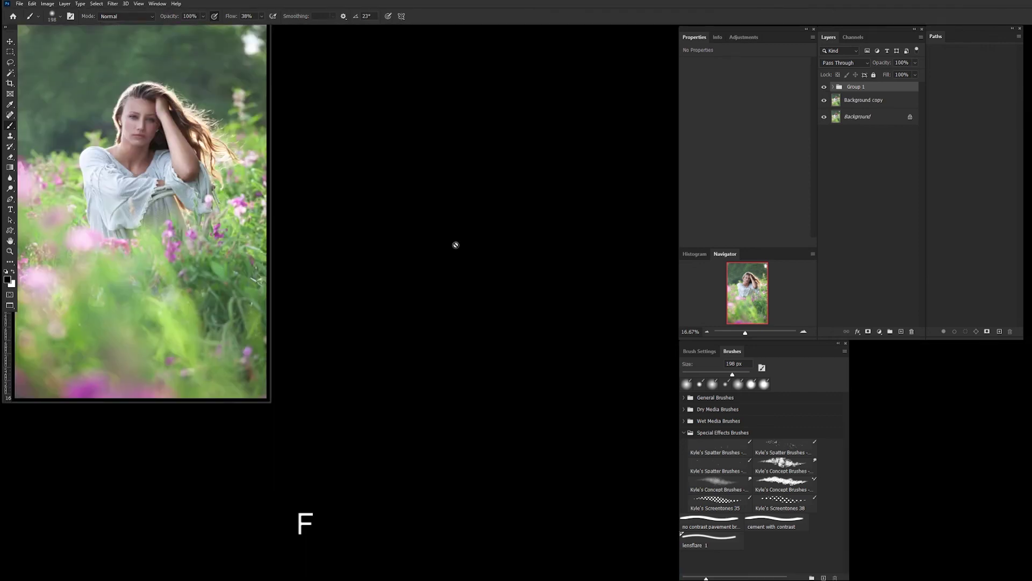
key(space)
drag(509, 262, 321, 240)
key(ctrl+space)
drag(432, 238, 481, 255)
key(space)
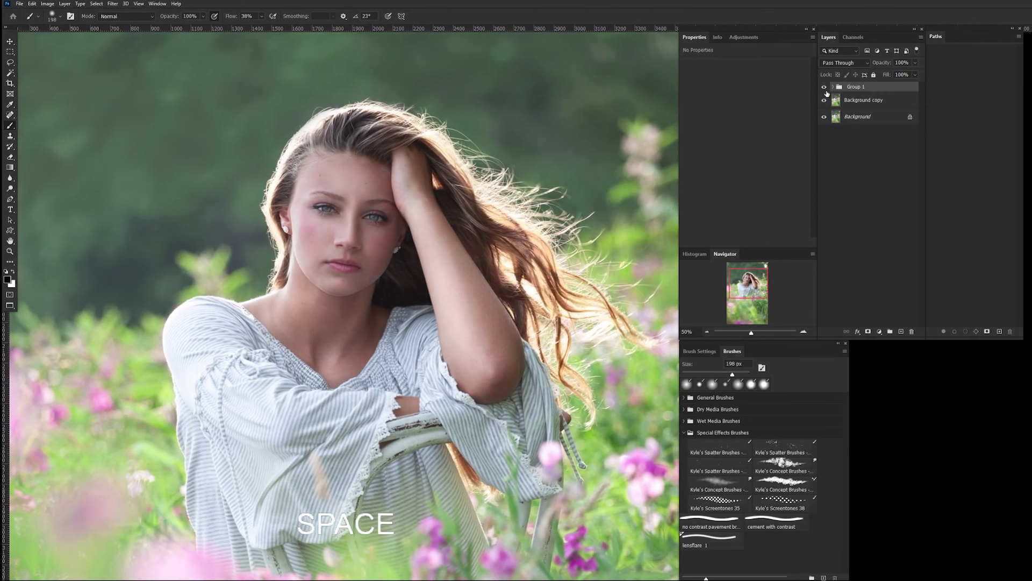
Compare the second portrait with and without its light sculpting by repeatedly switching Group 1's visibility
click(826, 87)
click(825, 87)
click(826, 87)
click(825, 88)
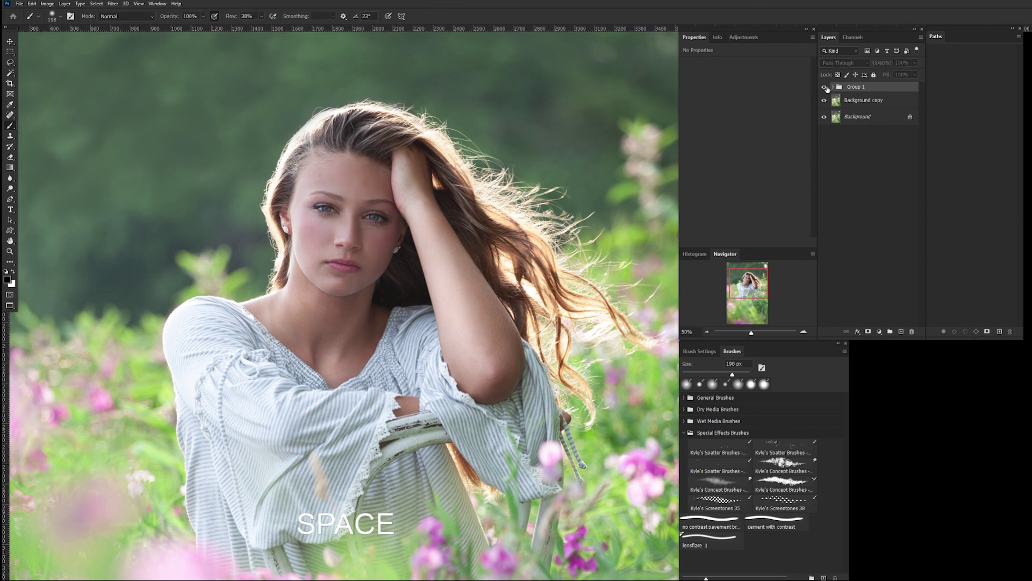
click(826, 87)
click(826, 88)
click(826, 87)
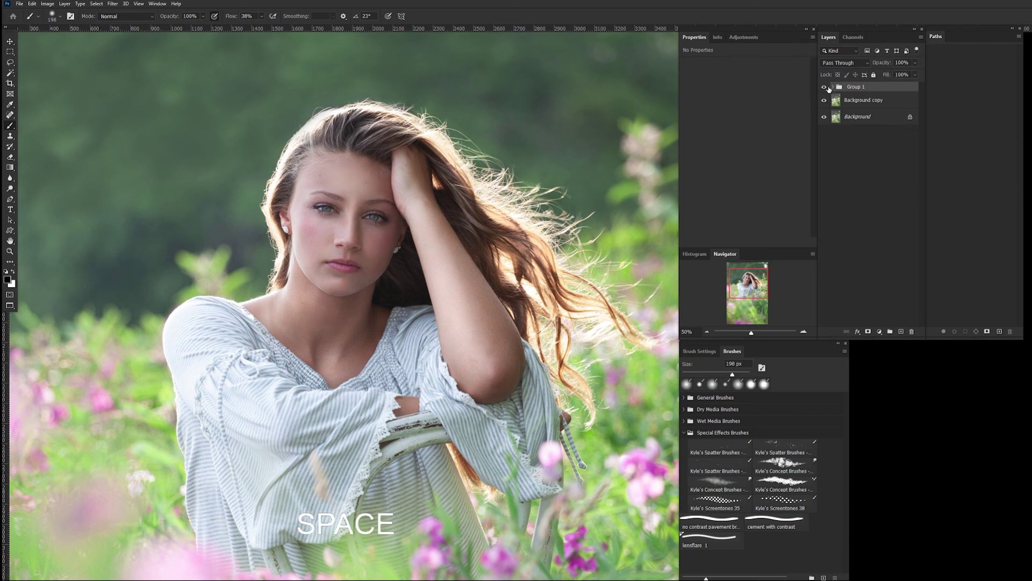
click(825, 87)
click(825, 87)
click(825, 87)
click(826, 87)
click(825, 87)
click(826, 87)
Expand Group 1 and examine the effect of Layer 7 and Layer 6 on the woman's face at 100% zoom
click(833, 87)
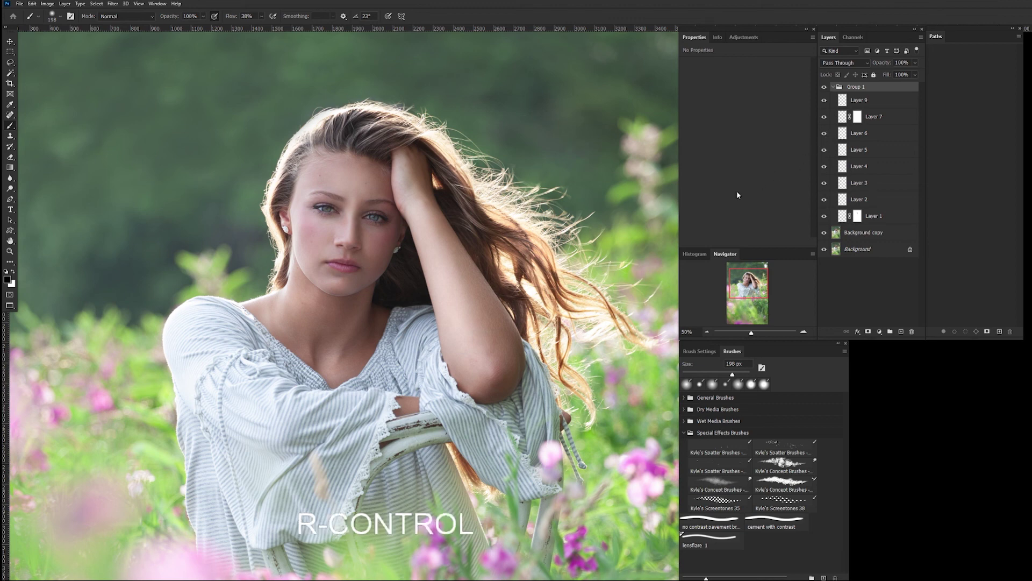
ctrl+click(532, 313)
drag(259, 248, 609, 253)
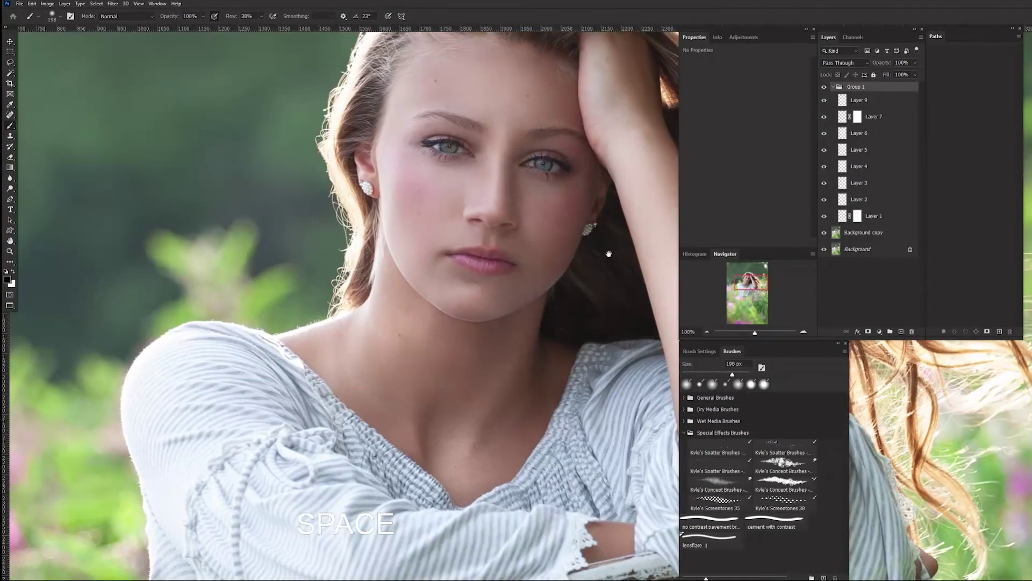
click(824, 116)
click(824, 117)
click(824, 134)
click(824, 133)
click(824, 133)
click(824, 134)
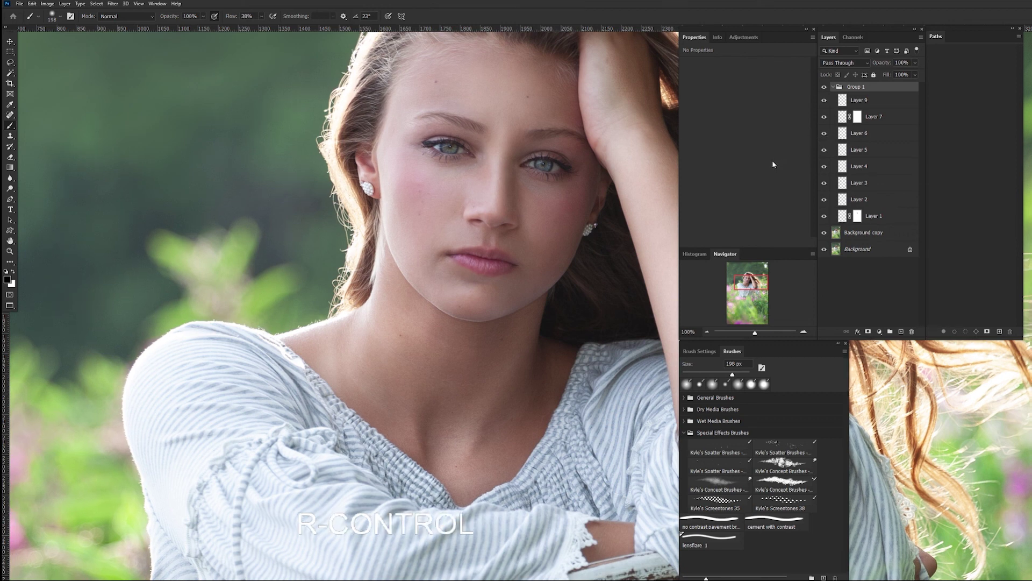
Return _MG_3453.psd to windowed display with the photo fitted in view
drag(672, 263, 652, 262)
key(f)
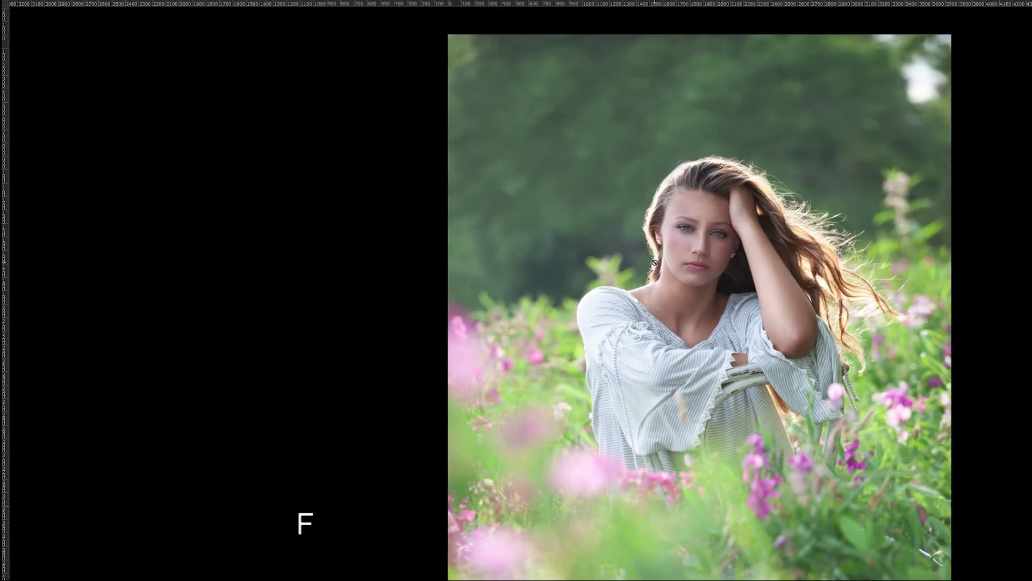
key(f)
key(ctrl+0)
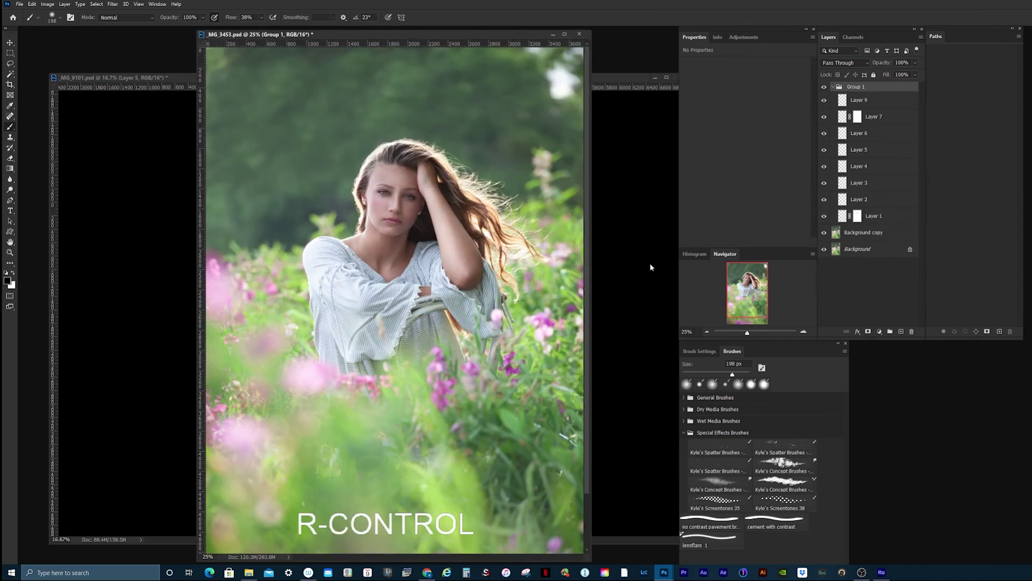